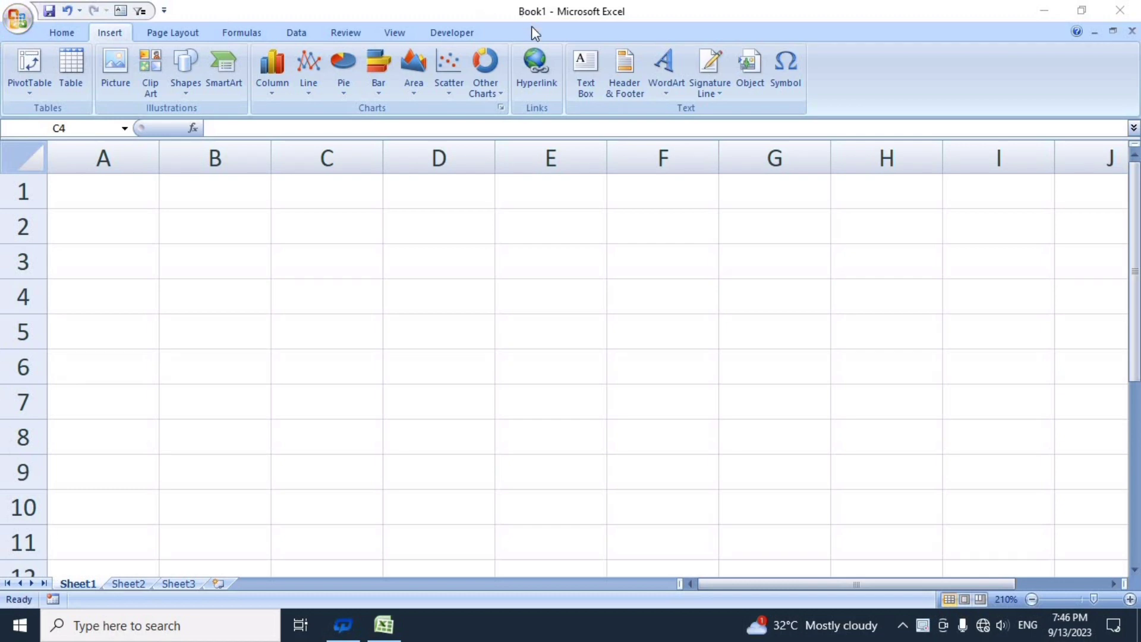
Insert a hyperlink in cell C4 pointing to Documents\DATA DCA.docx.
left_click(537, 78)
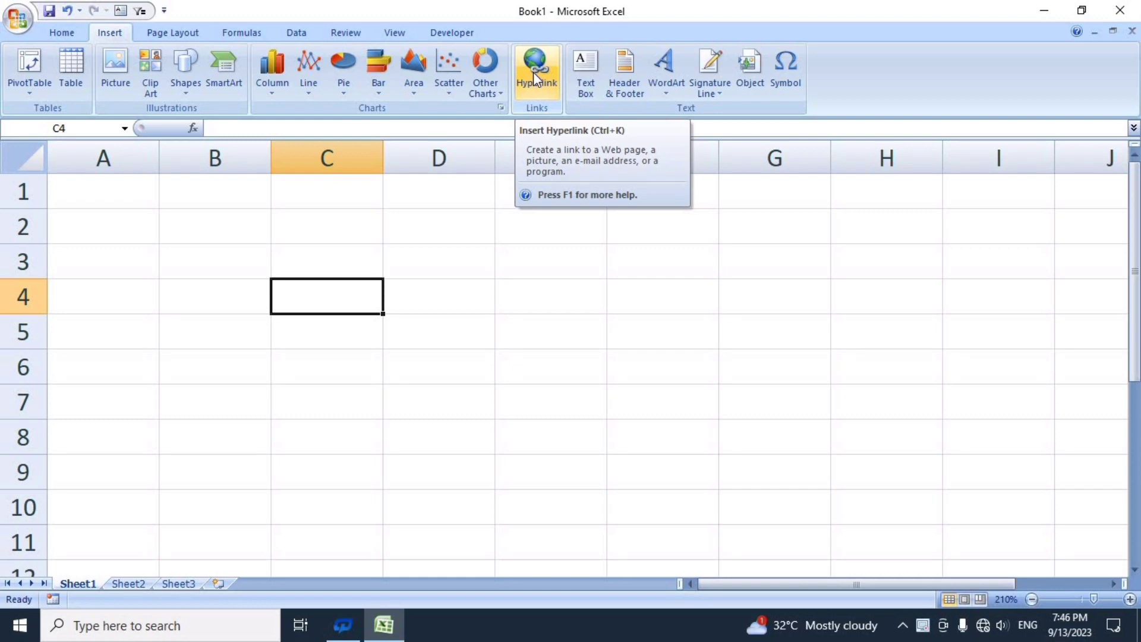
left_click(533, 73)
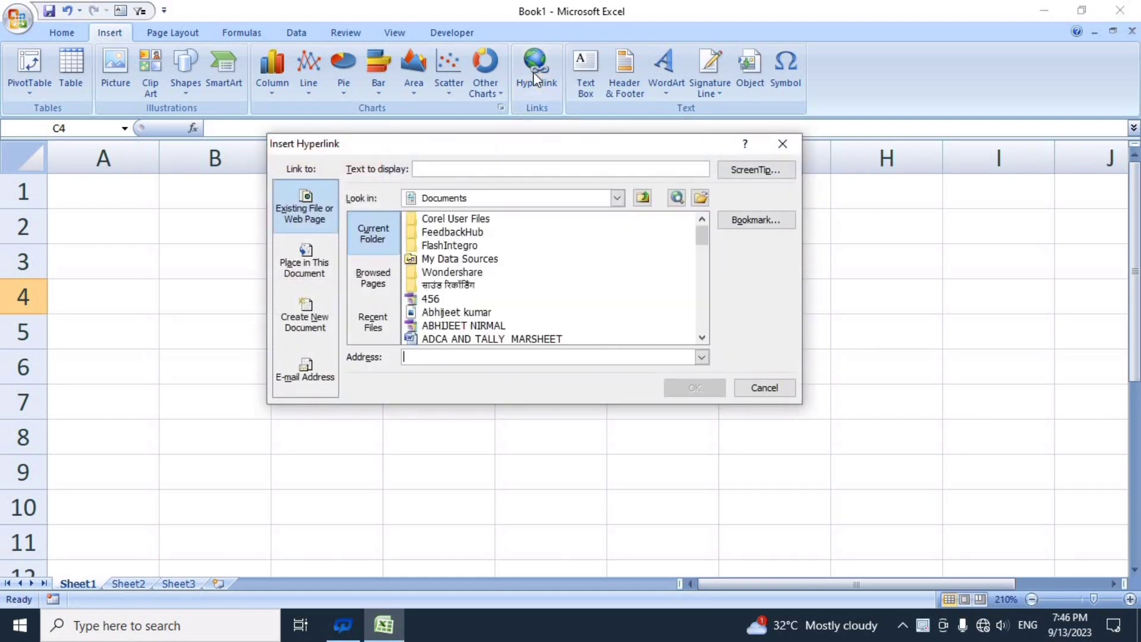
left_click(705, 284)
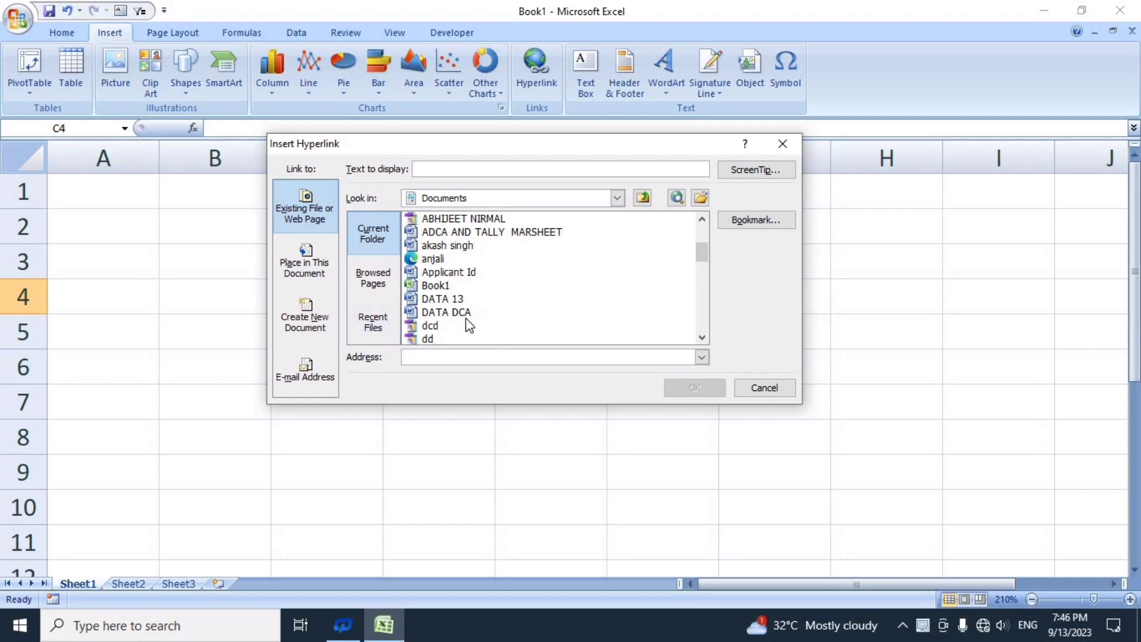
left_click(445, 314)
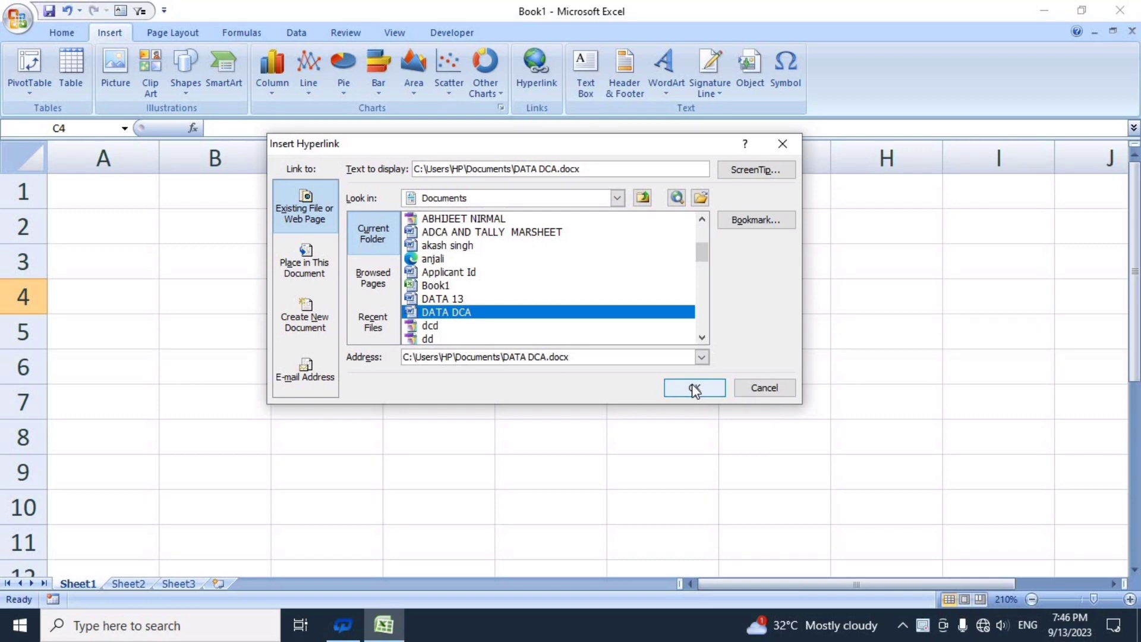
left_click(694, 389)
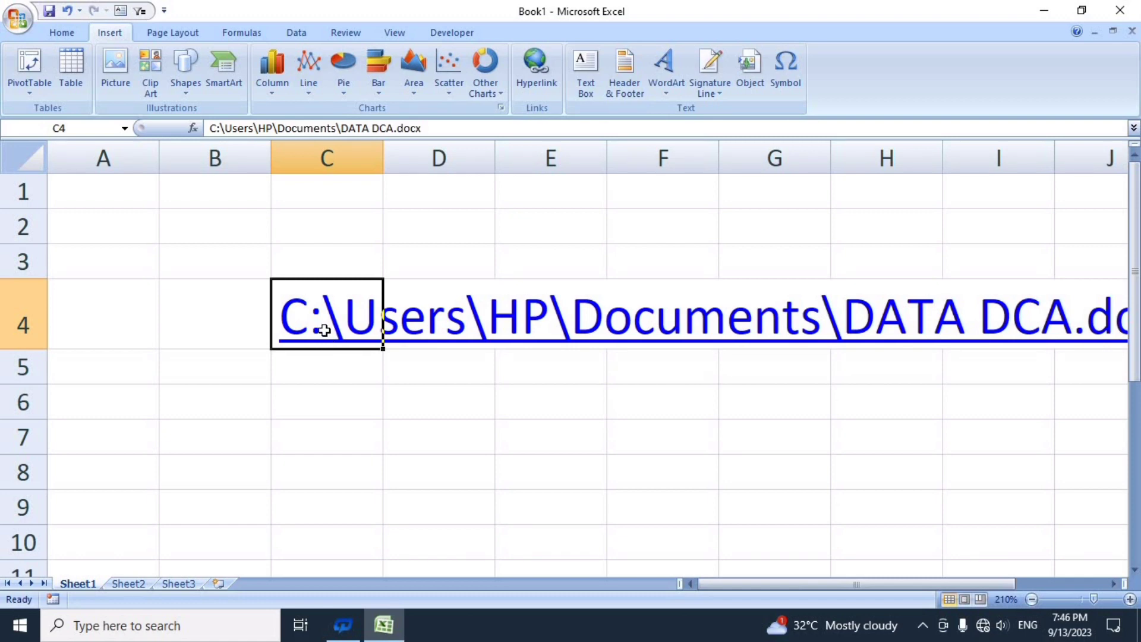
Follow the C4 hyperlink and accept the security notice to open DATA DCA.docx.
left_click(324, 331)
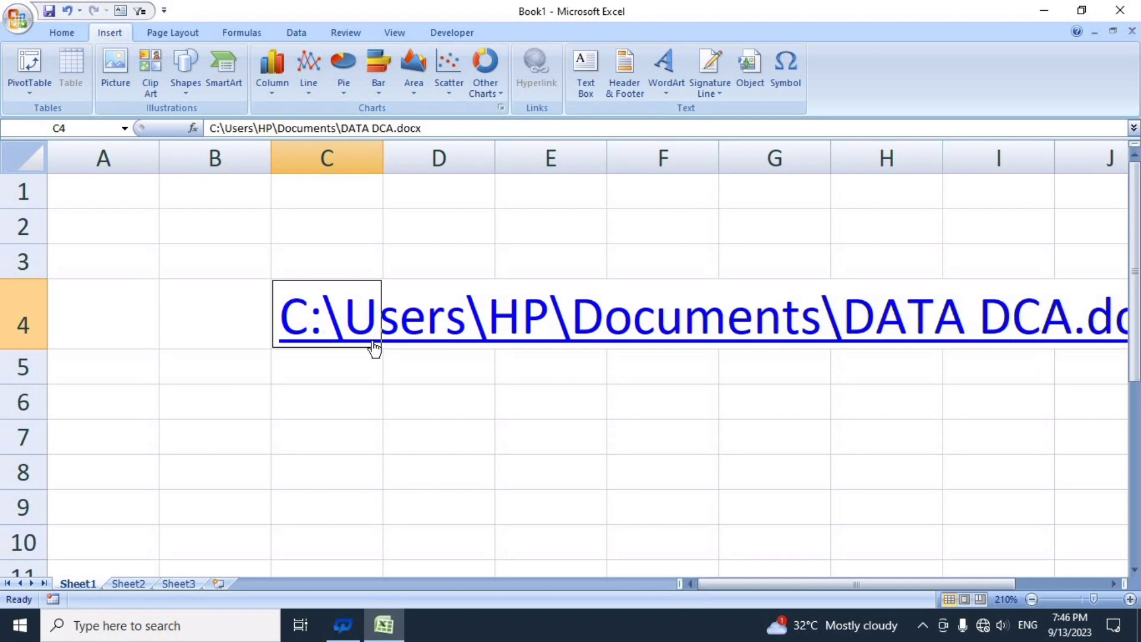
left_click_drag(434, 387, 337, 331)
left_click(337, 331)
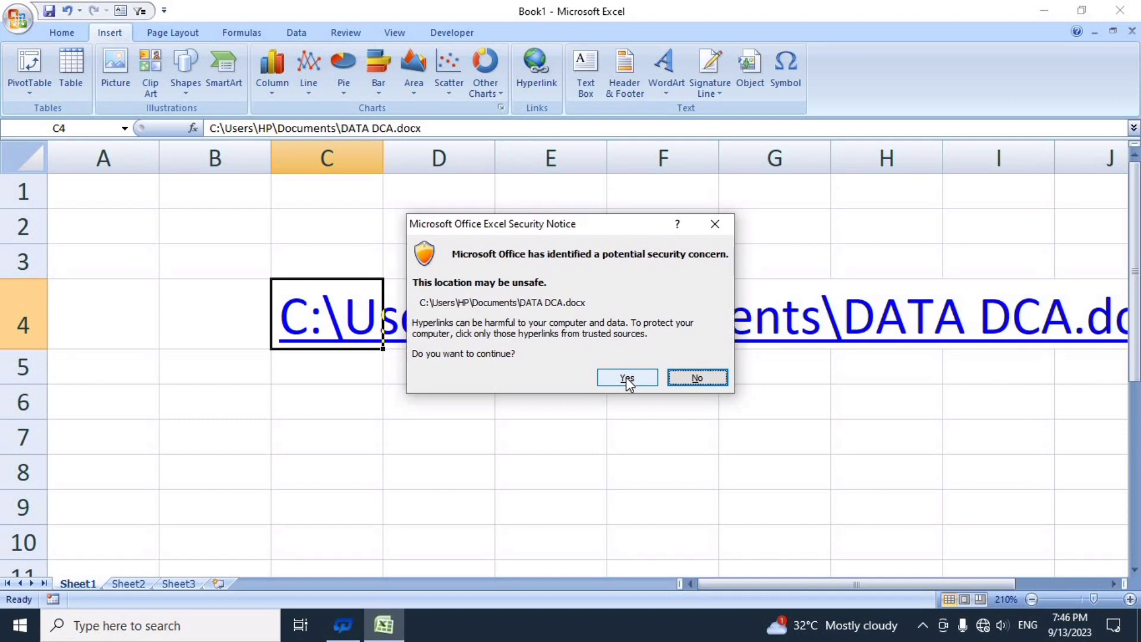
left_click(626, 376)
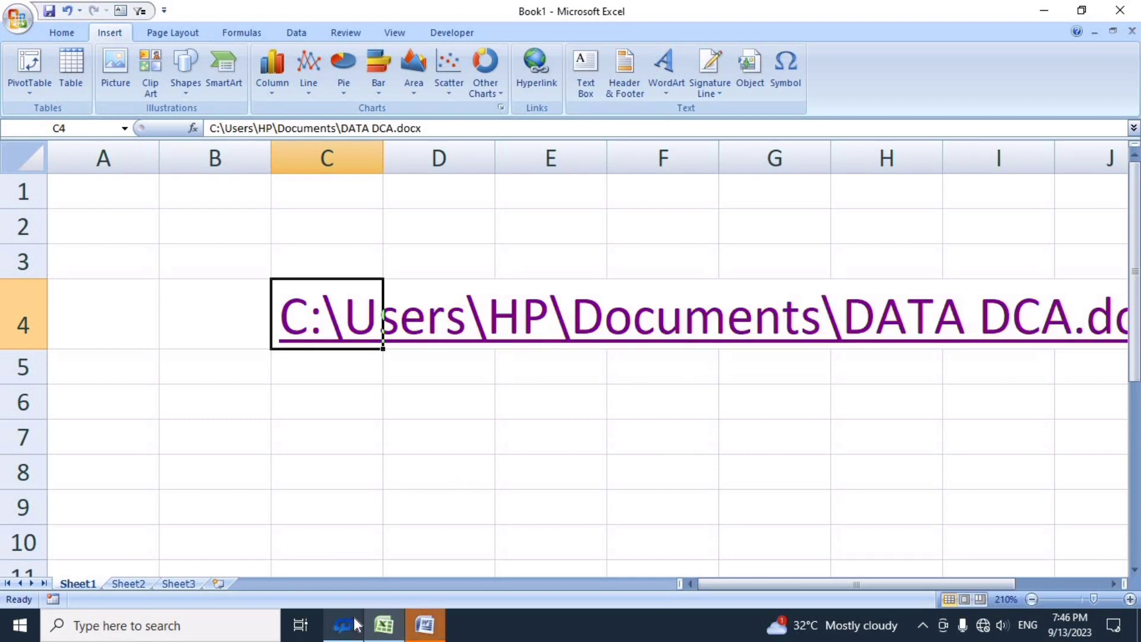
View the DATA DCA names table in Word, then close the Word window.
left_click(428, 626)
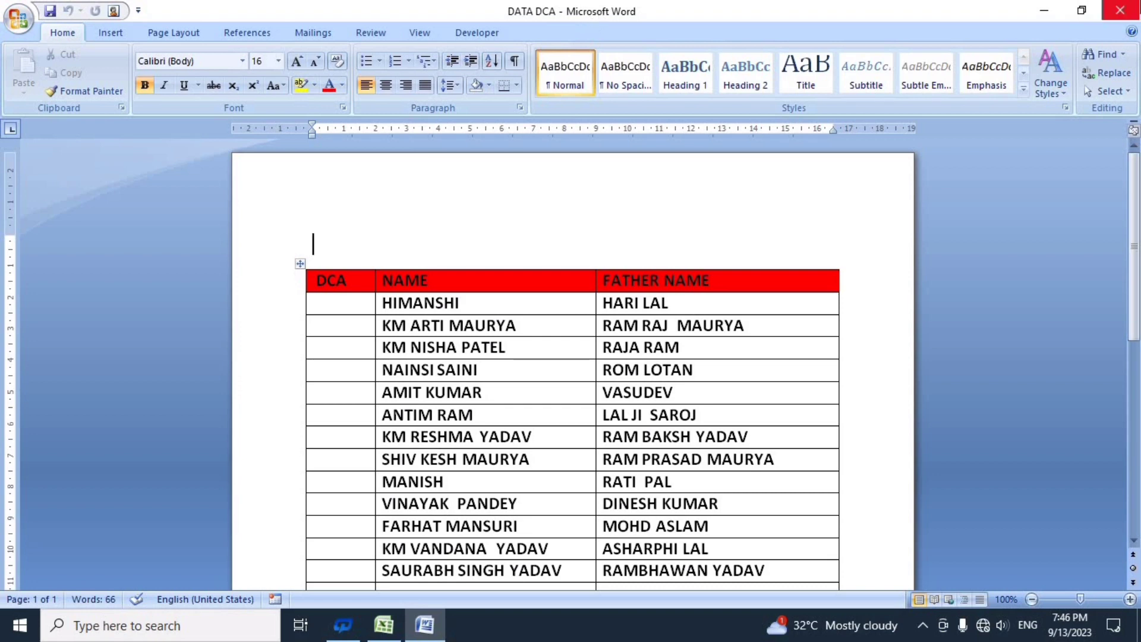
left_click(1134, 8)
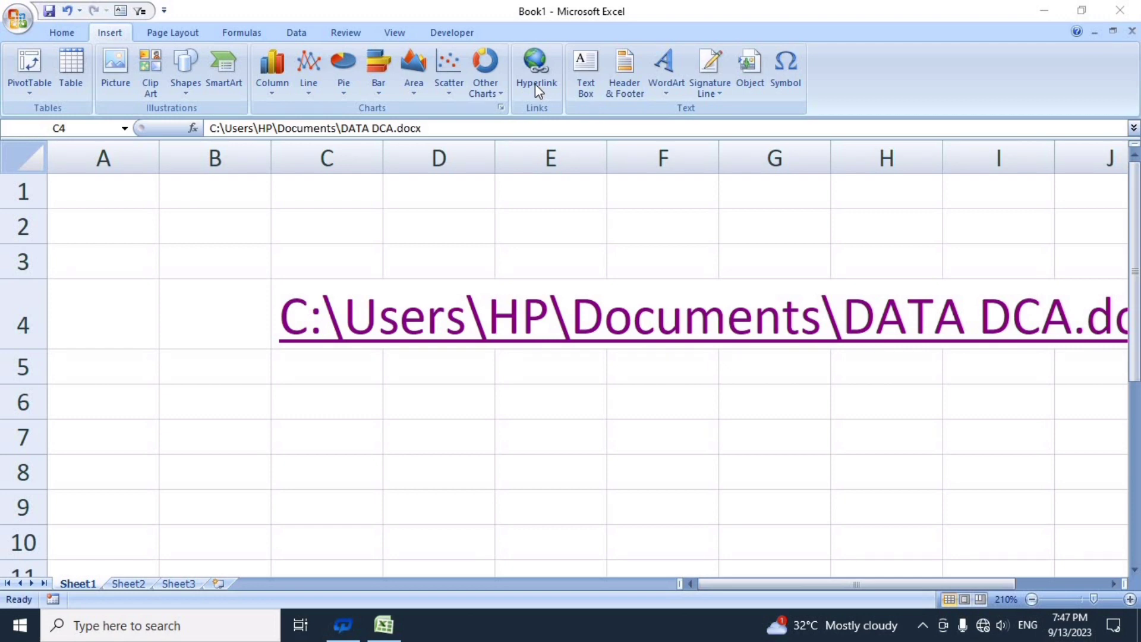
Draw a text box from around D5 containing 'svit computer center salon'.
left_click(591, 80)
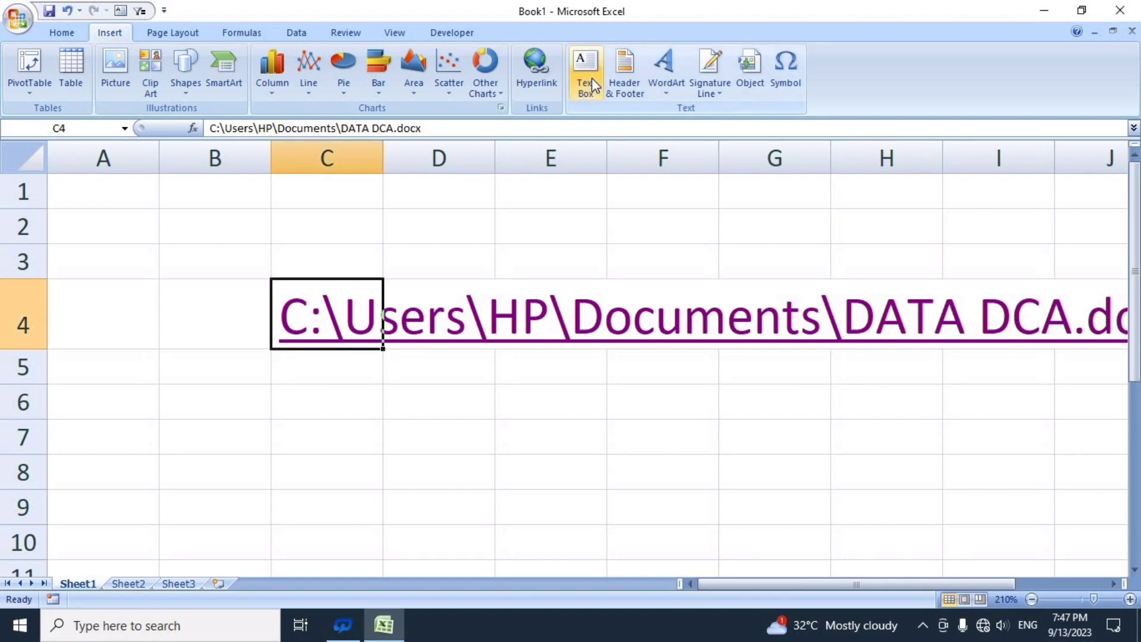
left_click(579, 90)
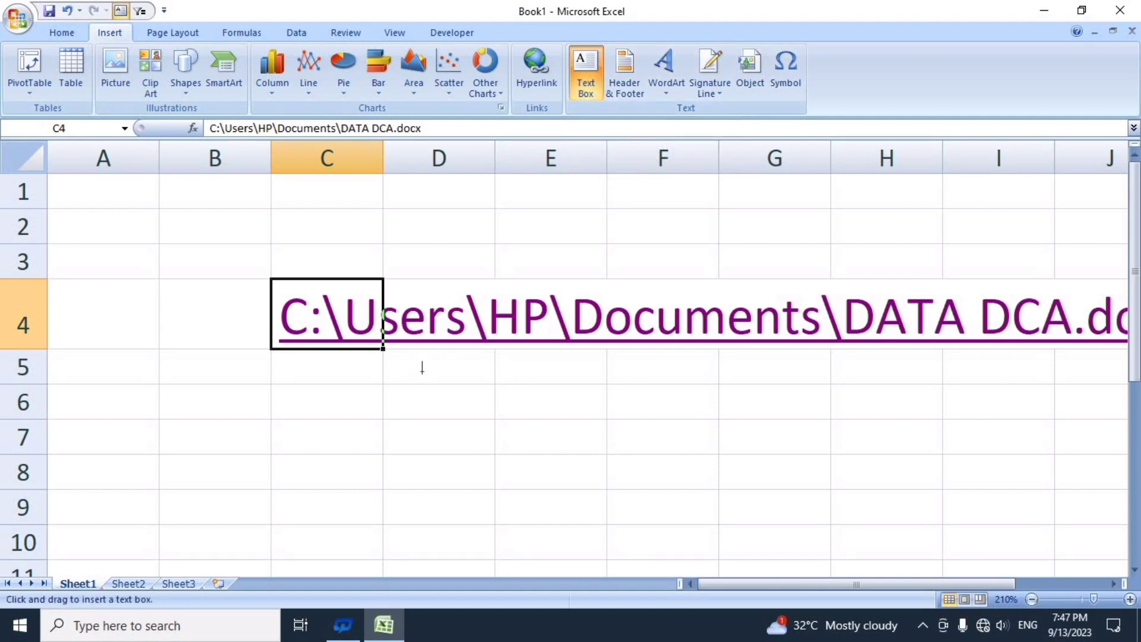
mouse_move(422, 369)
left_mouse_down()
mouse_move(634, 542)
mouse_move(726, 507)
left_mouse_up()
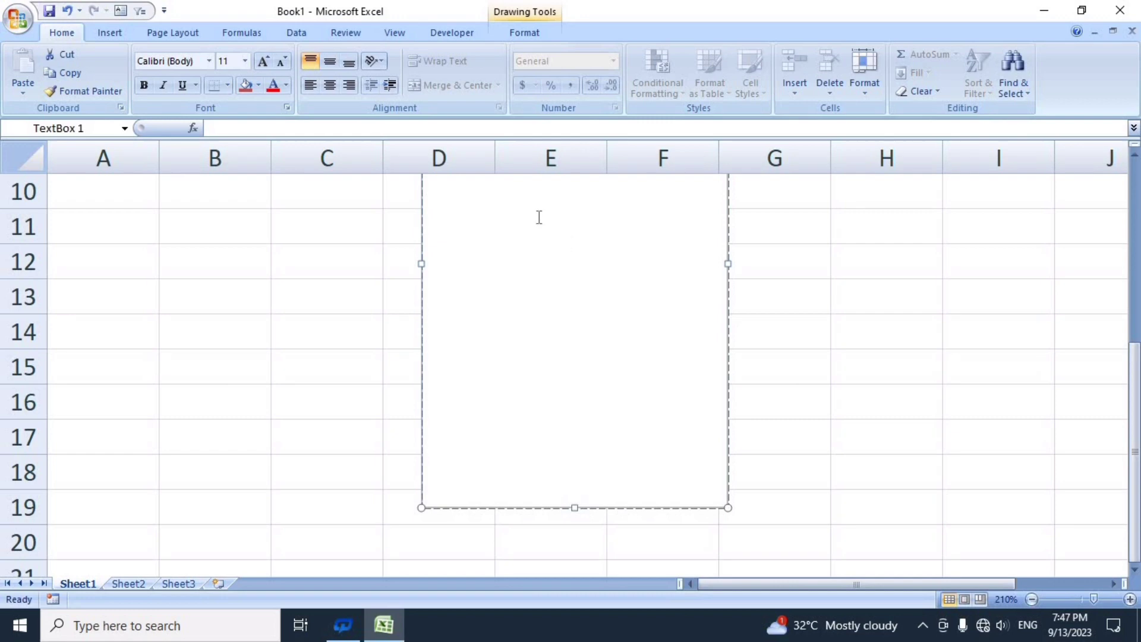
left_click(111, 35)
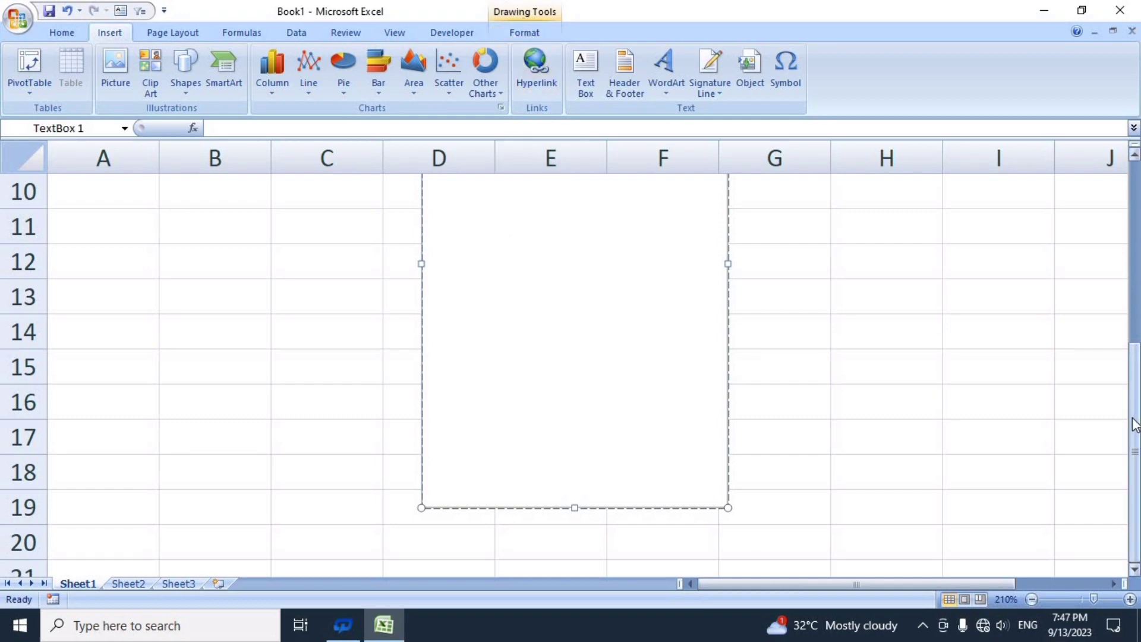
left_click_drag(1134, 424, 1127, 323)
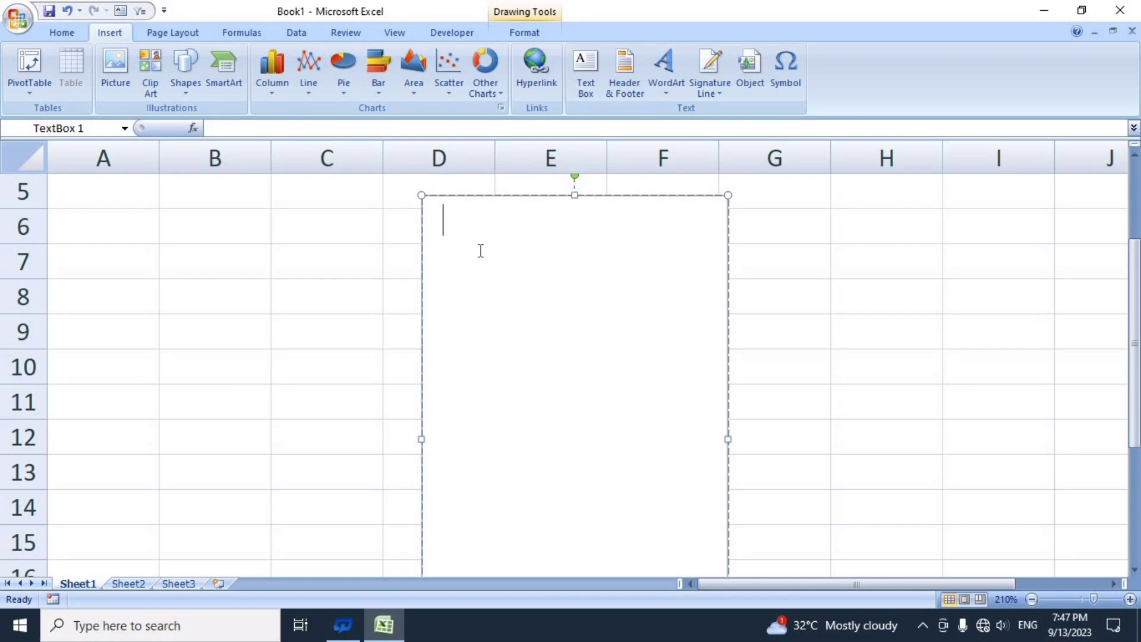
type("svit")
type(" compu")
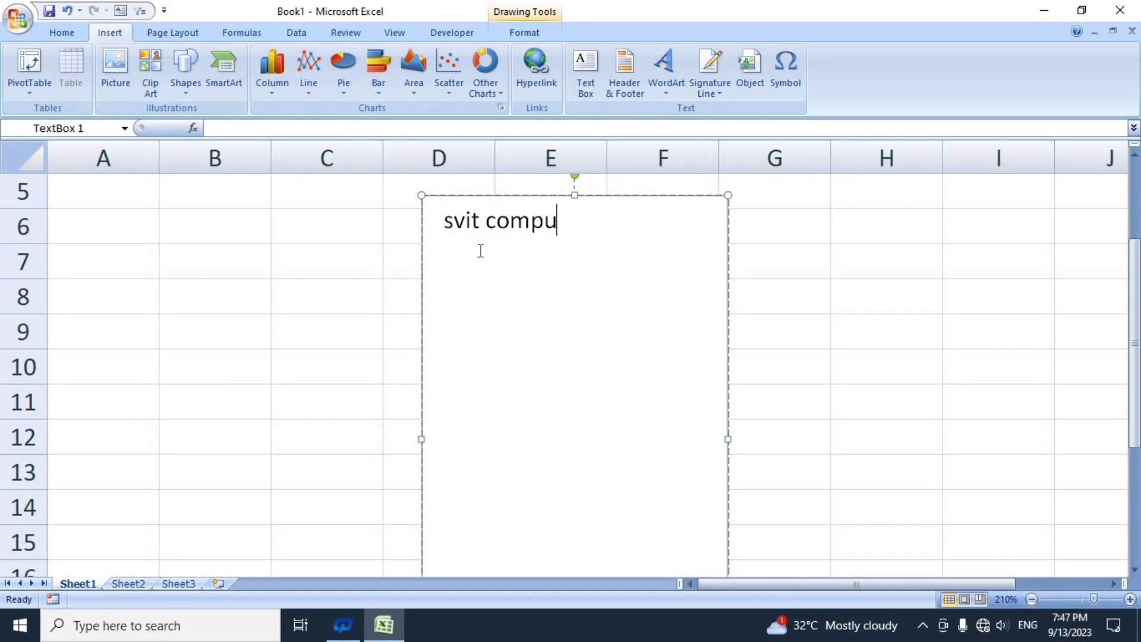
type("ter ")
type("cente")
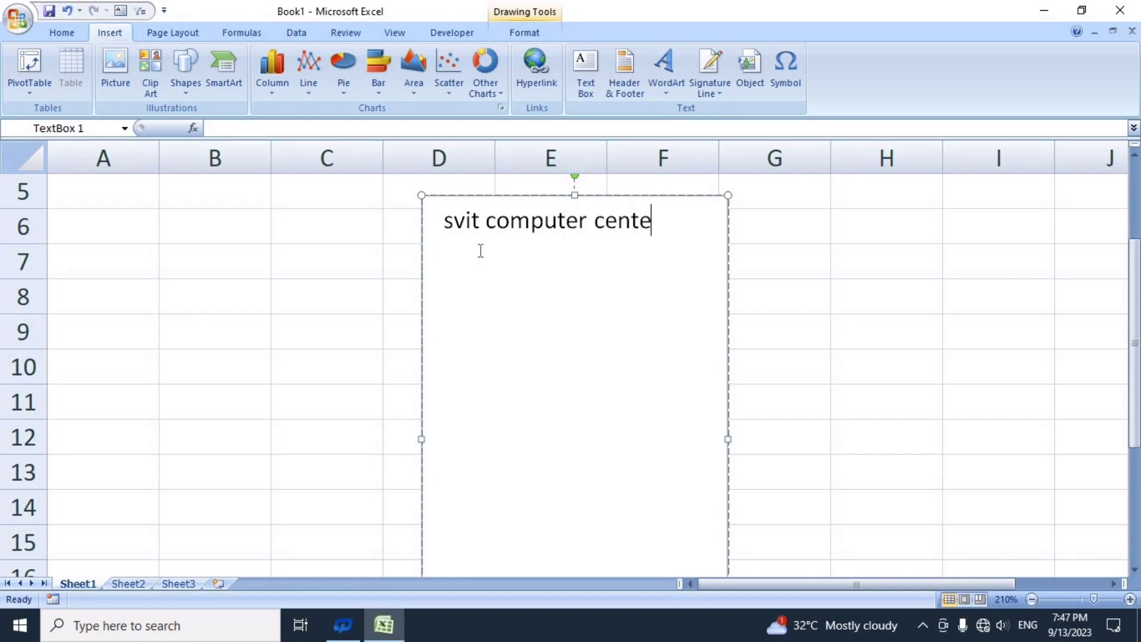
type("r salon")
left_click(940, 312)
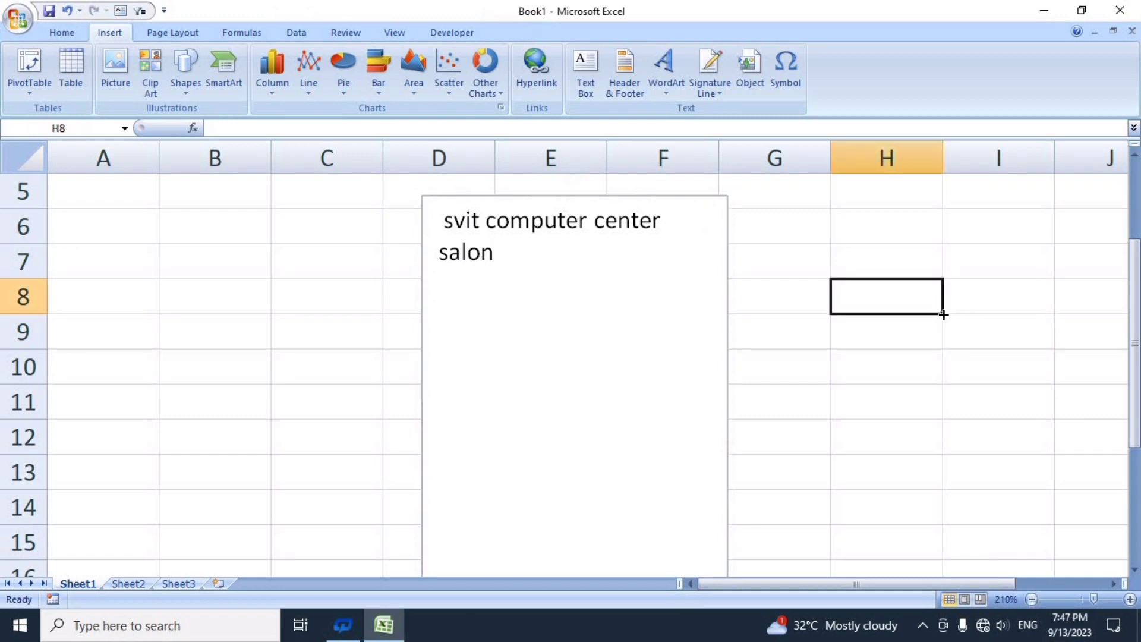
left_click_drag(581, 255, 571, 326)
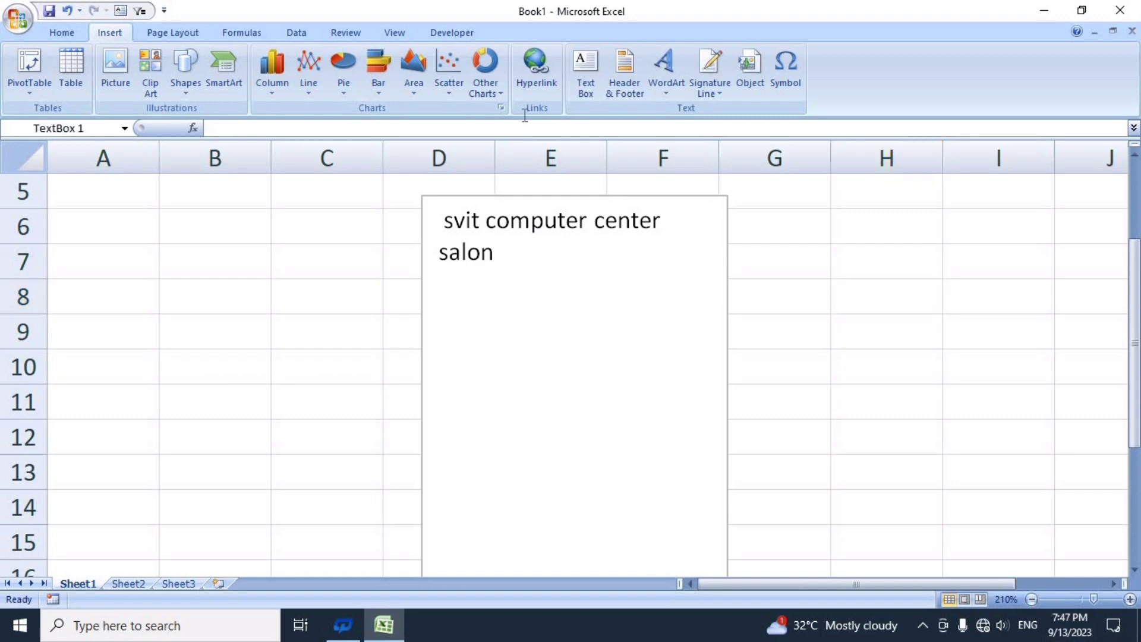
left_click(650, 469)
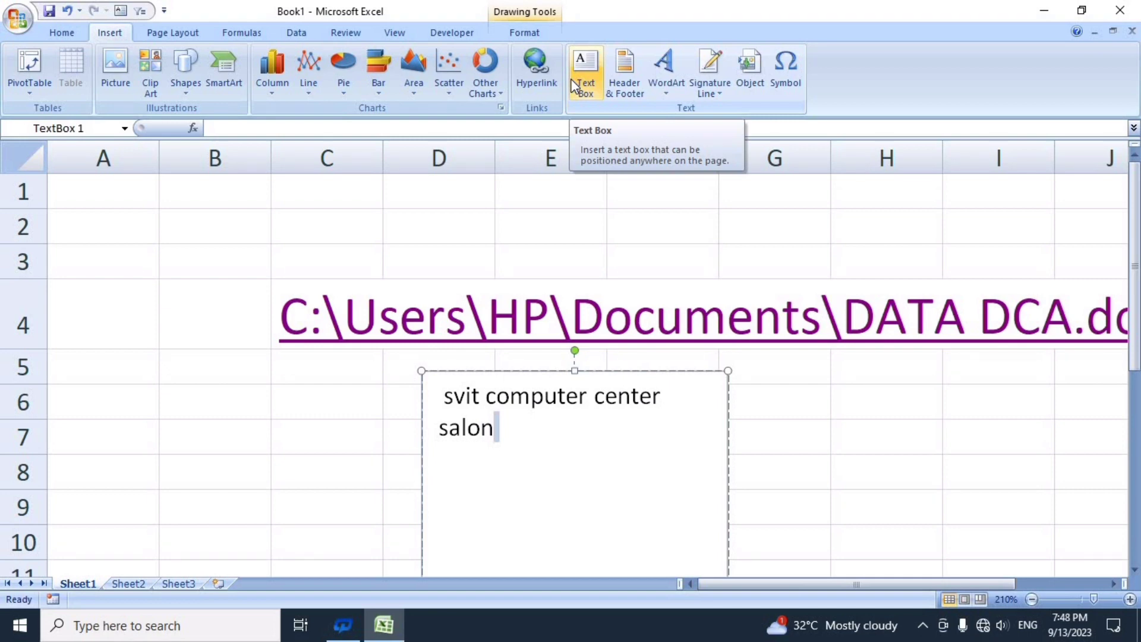
Add a centred page header reading 'dca data' in Page Layout view.
left_click(617, 80)
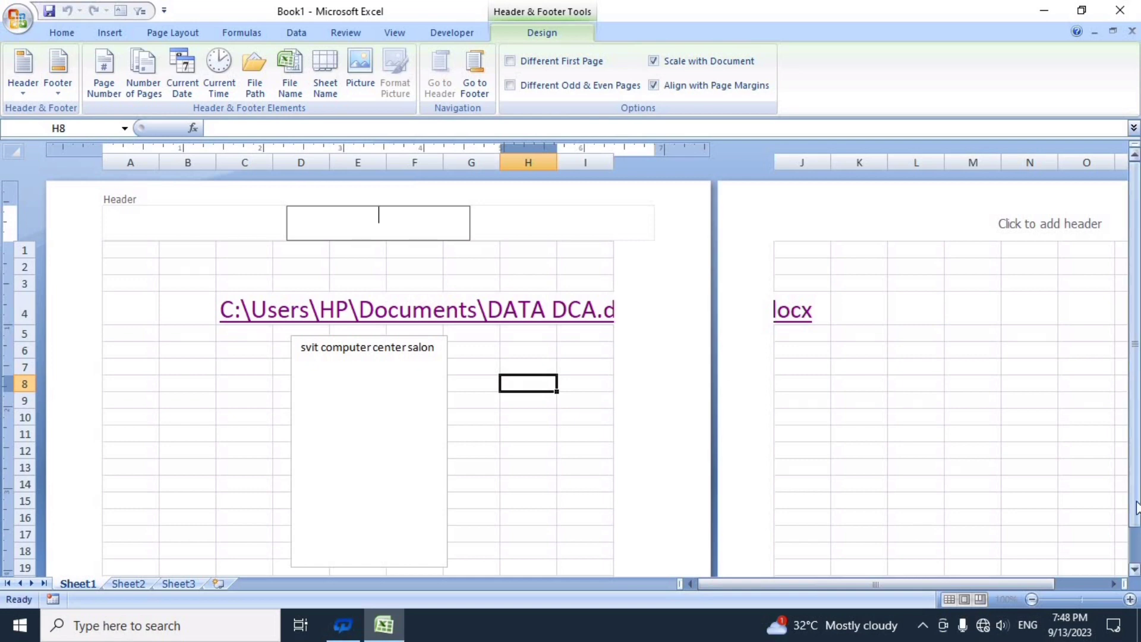
left_click_drag(1134, 508, 1136, 562)
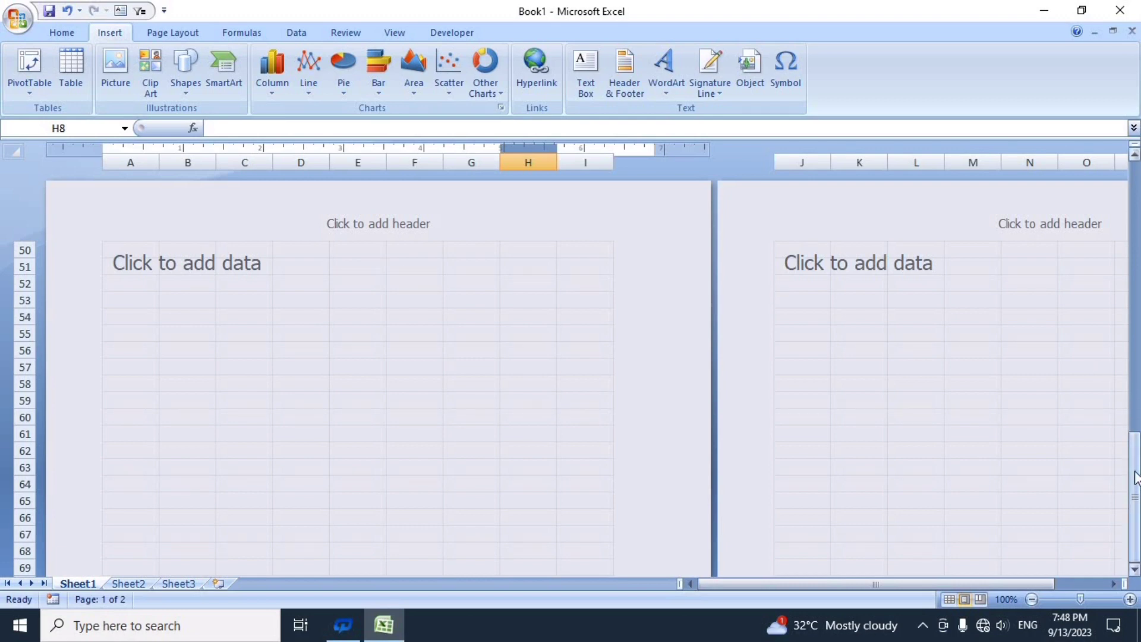
left_click_drag(1135, 479, 1135, 398)
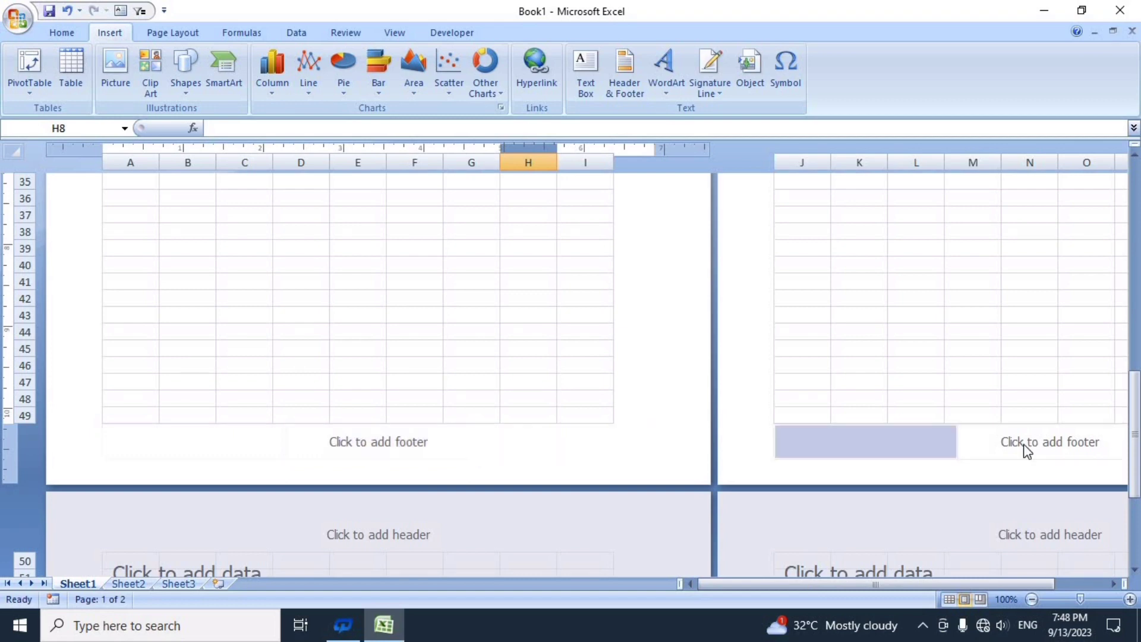
left_click_drag(1138, 426, 1137, 184)
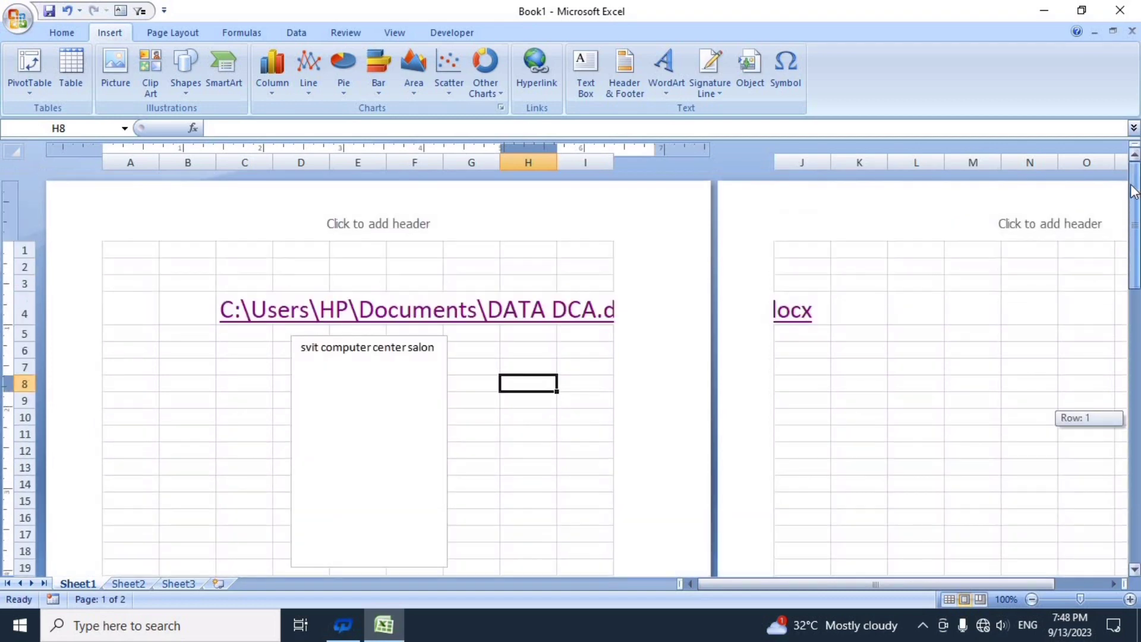
left_click(369, 229)
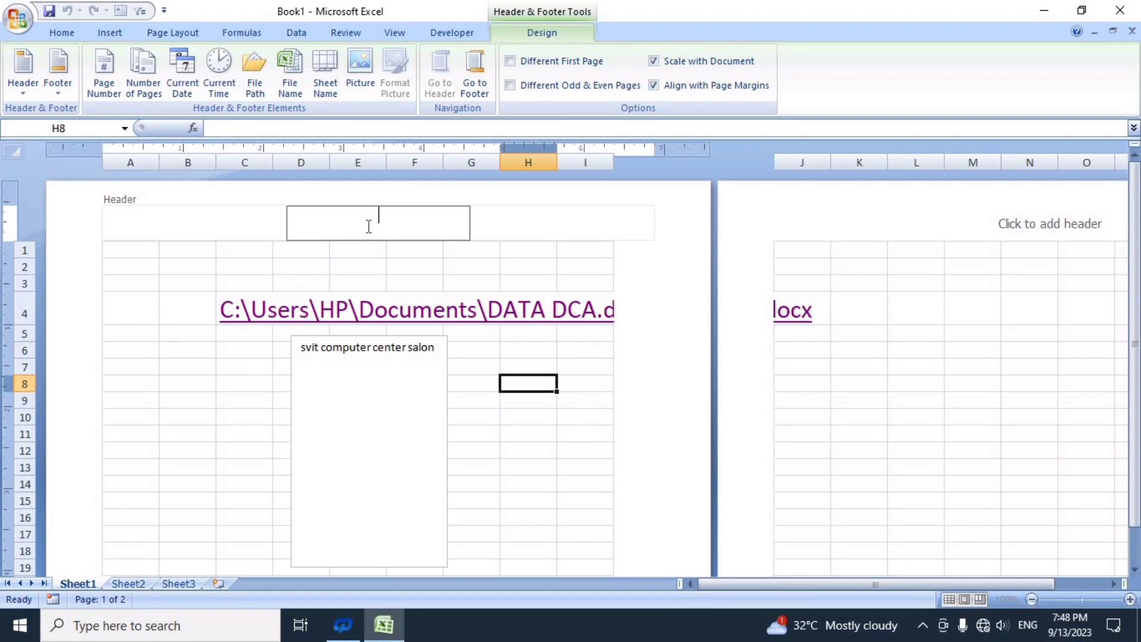
type("da")
key("BackSpace")
type("ca da")
type("ta")
left_click(542, 279)
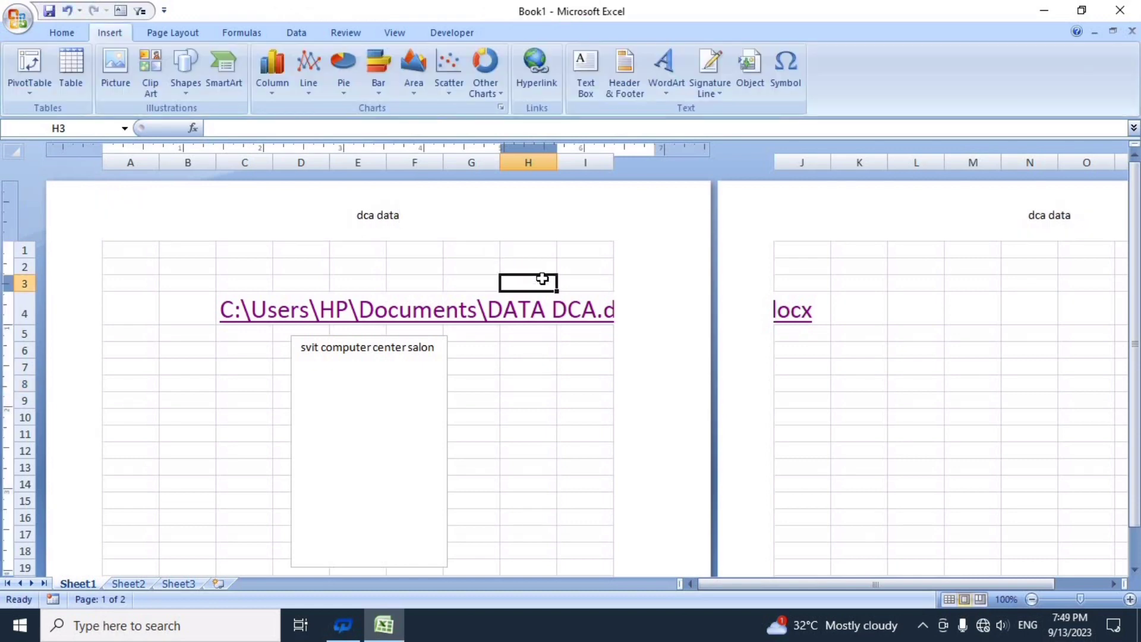
left_click(1135, 544)
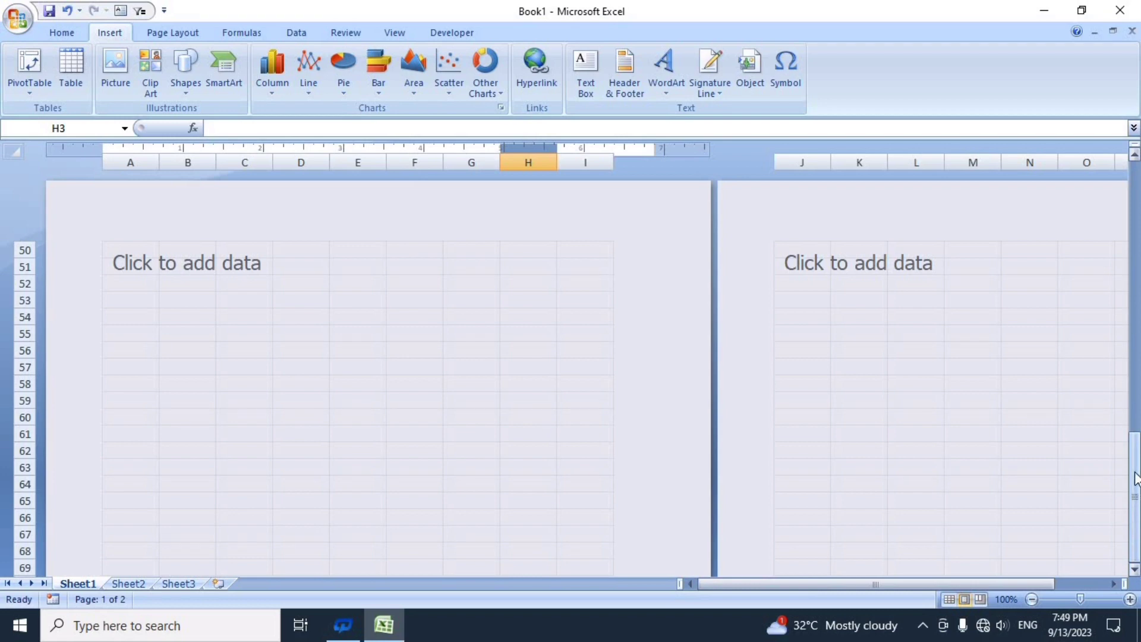
Enter 'end document' as the centred page footer and return to the cells.
left_click_drag(1135, 479, 1134, 423)
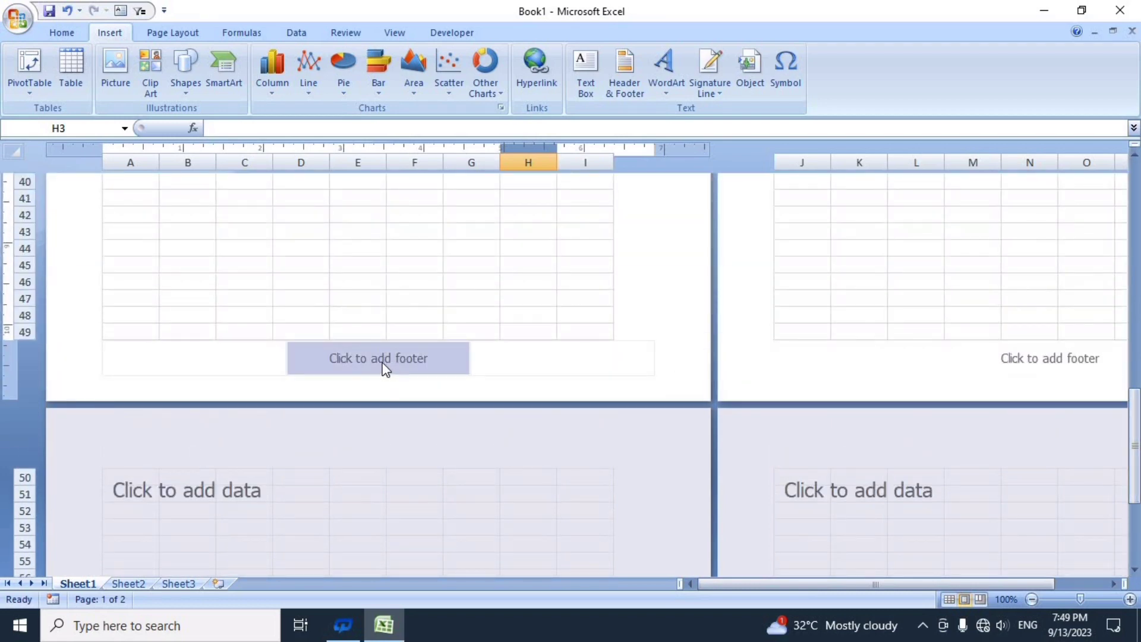
left_click(385, 370)
type("en")
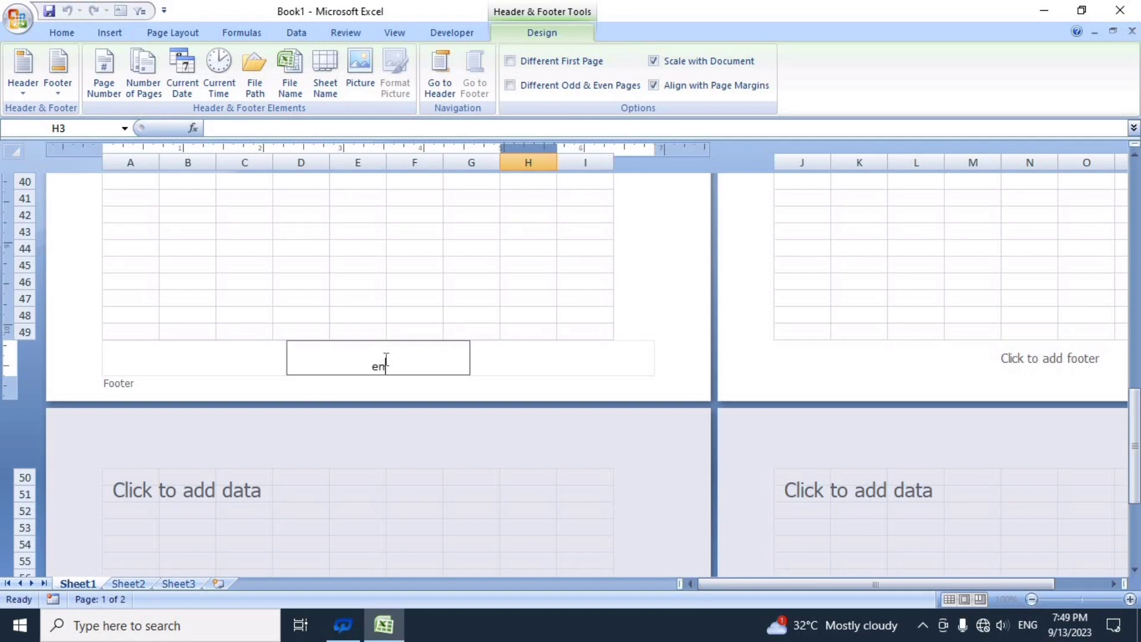
type("d")
type(" docu")
type("ment")
left_click(567, 333)
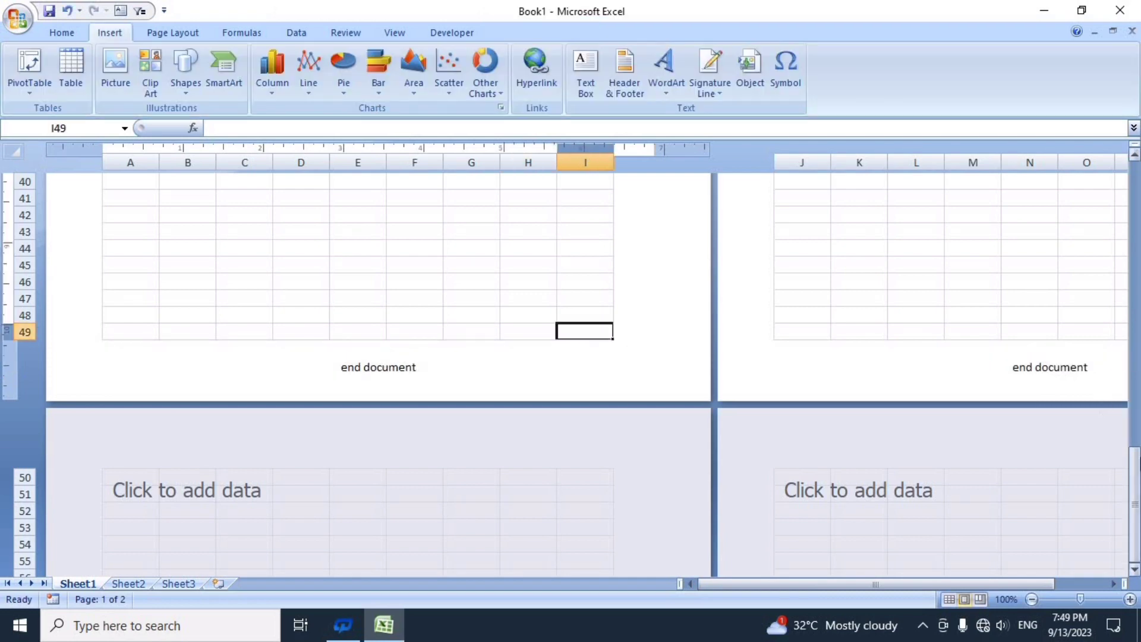
Insert an orange 'Your Text Here' WordArt on Sheet1.
left_click_drag(1135, 463, 1125, 198)
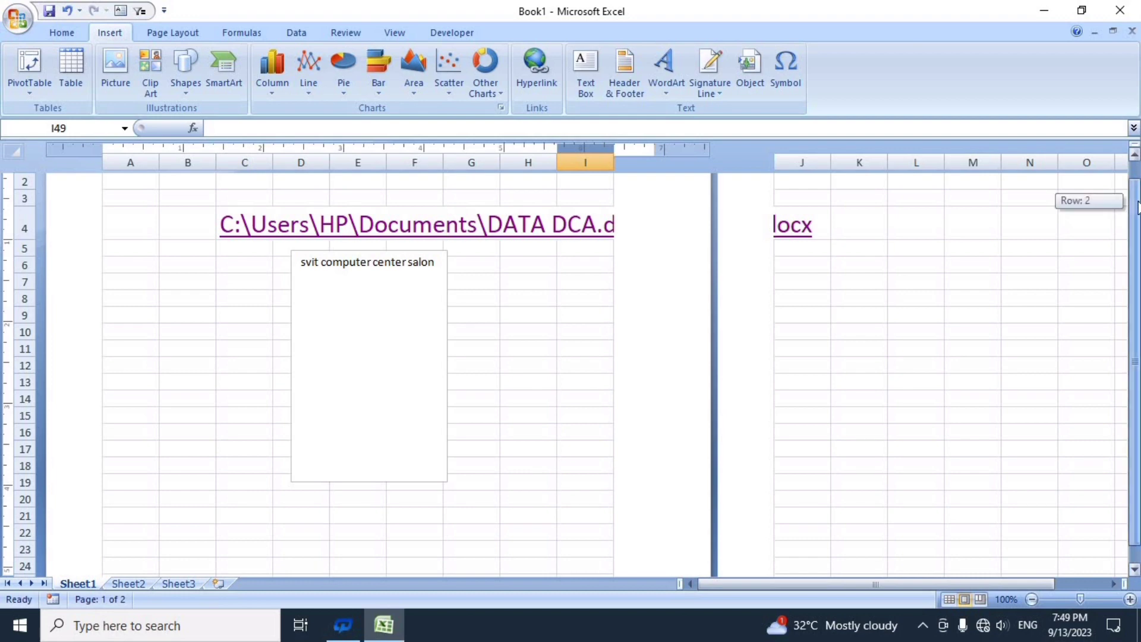
left_click_drag(1125, 198, 1132, 178)
left_click(660, 77)
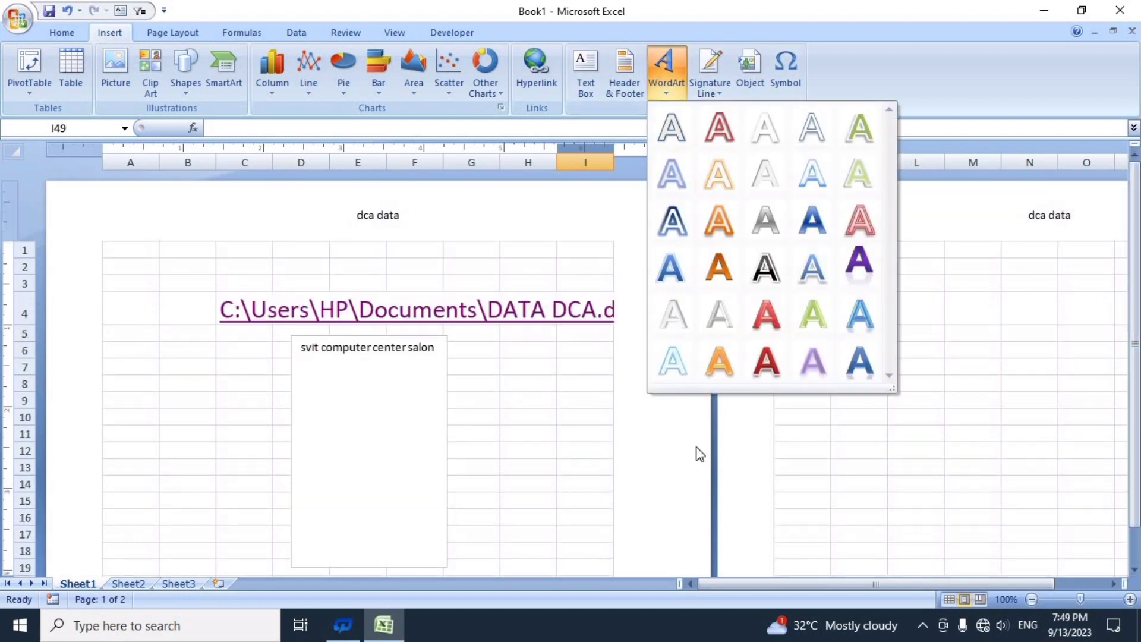
left_click(916, 440)
left_click(899, 417)
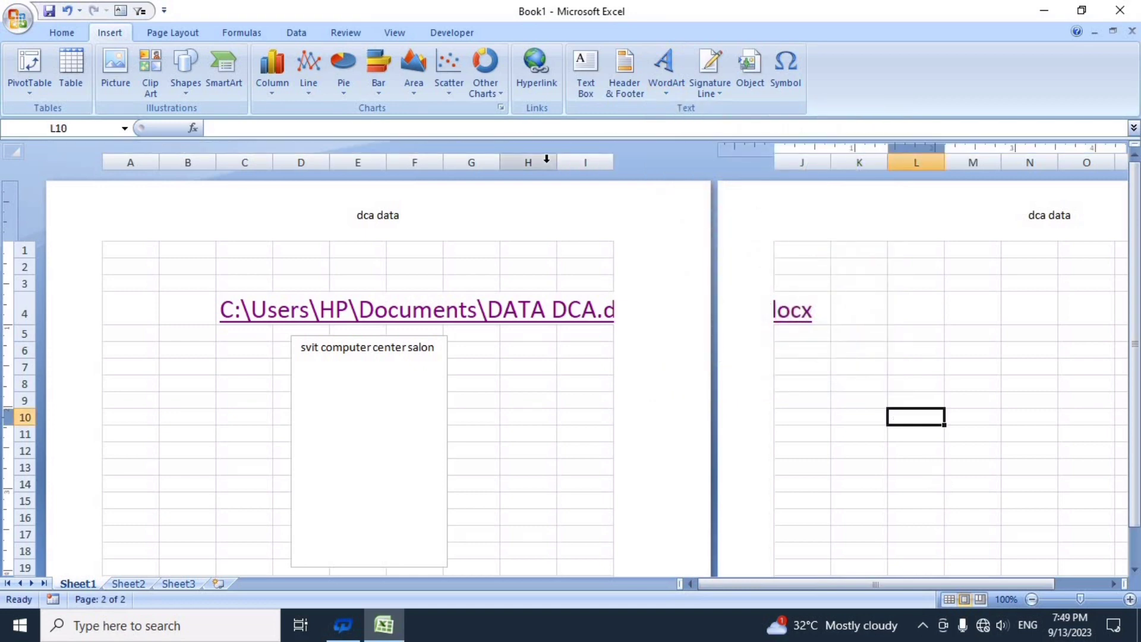
left_click(665, 76)
left_click(725, 270)
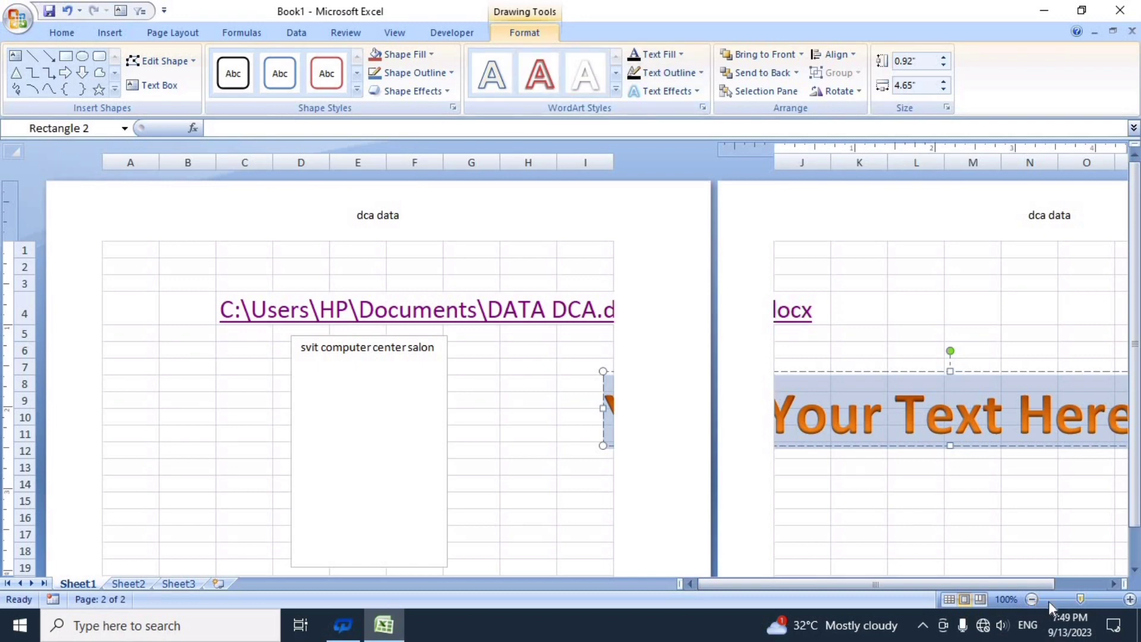
Zoom to 150% and stretch the WordArt to about 9.17 inches wide.
left_click(1033, 599)
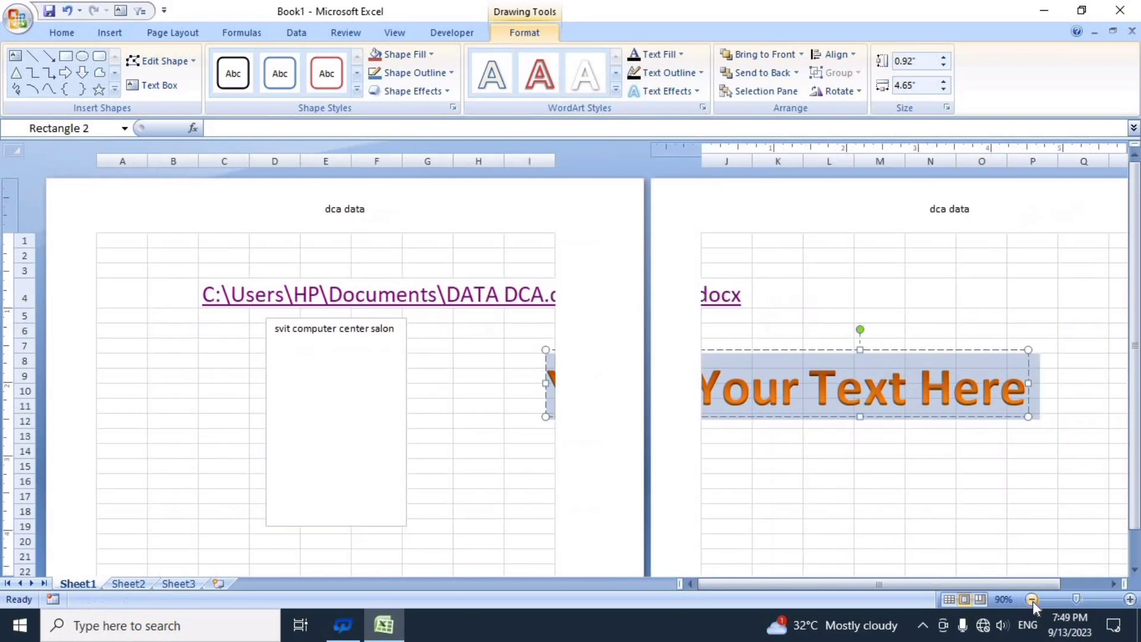
left_click(1130, 600)
left_click(1129, 600)
left_click(1129, 599)
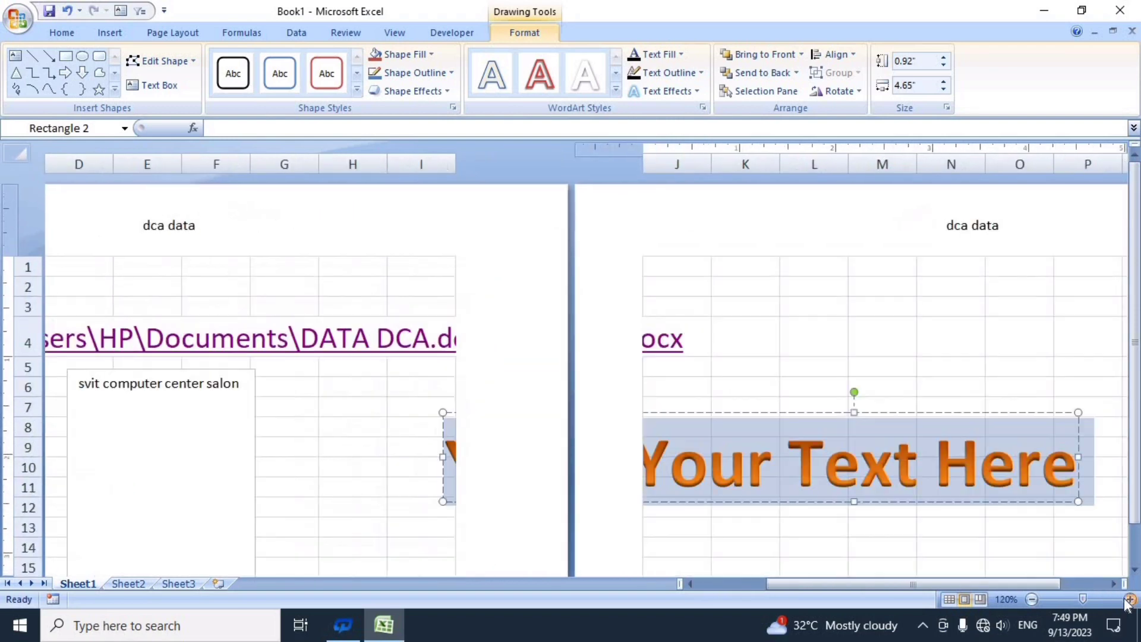
left_click(1129, 600)
left_click(1129, 600)
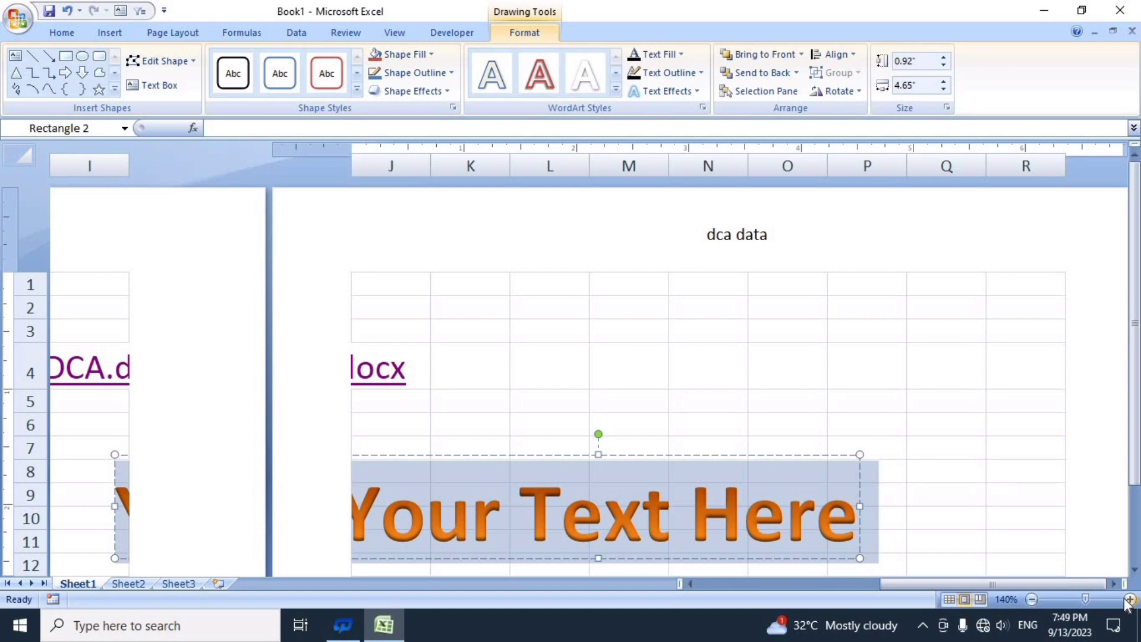
left_click(1131, 601)
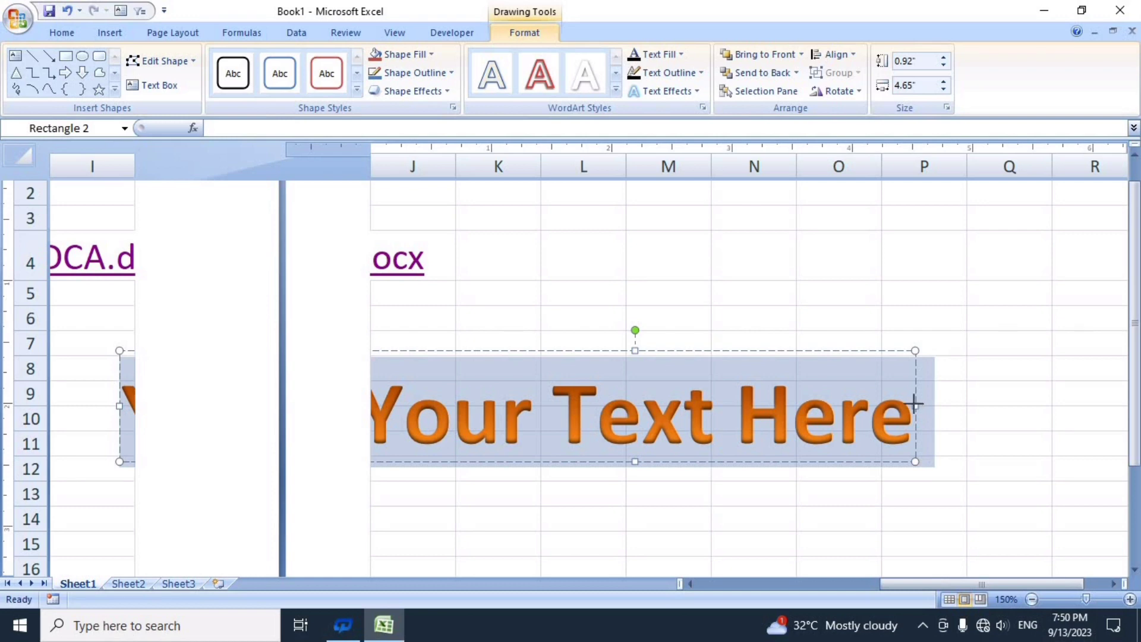
left_click_drag(914, 404, 1132, 373)
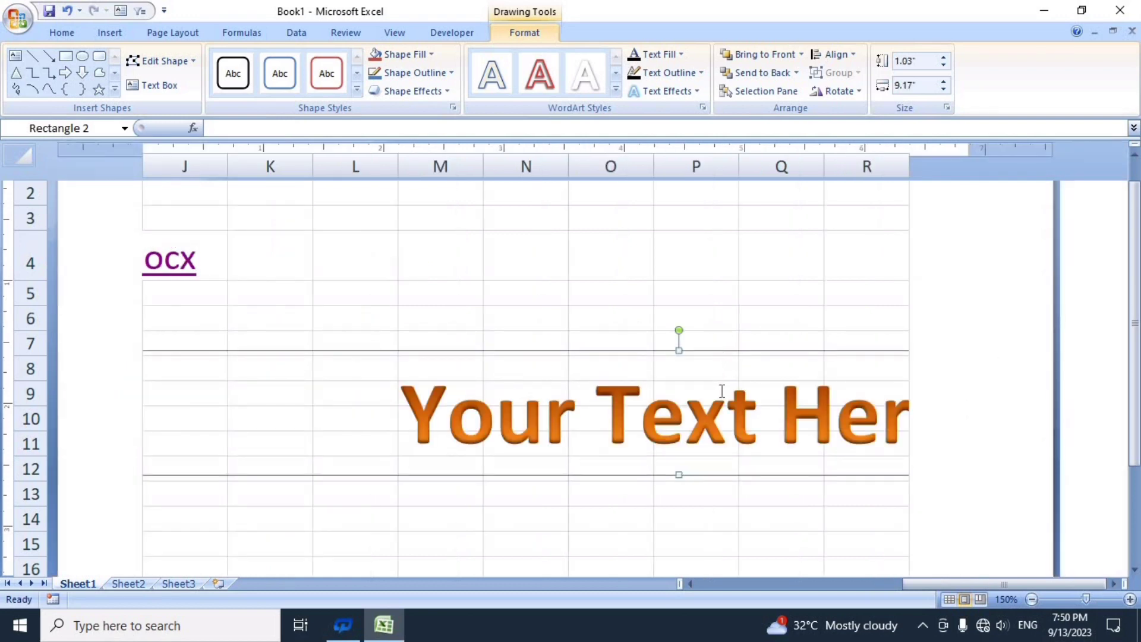
left_click(471, 399)
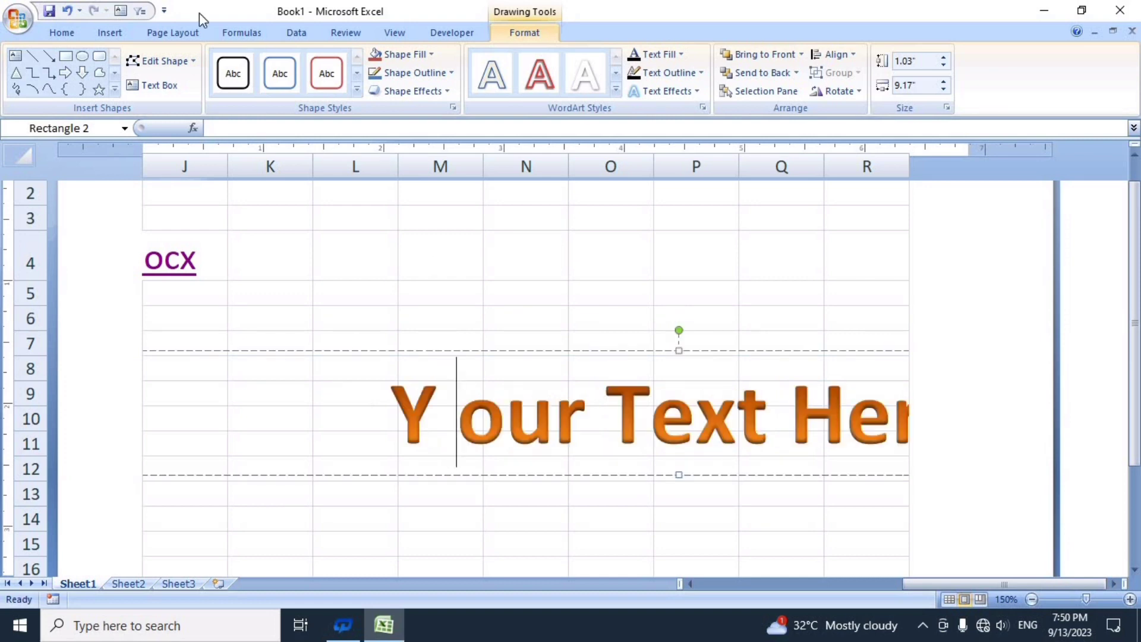
left_click(101, 33)
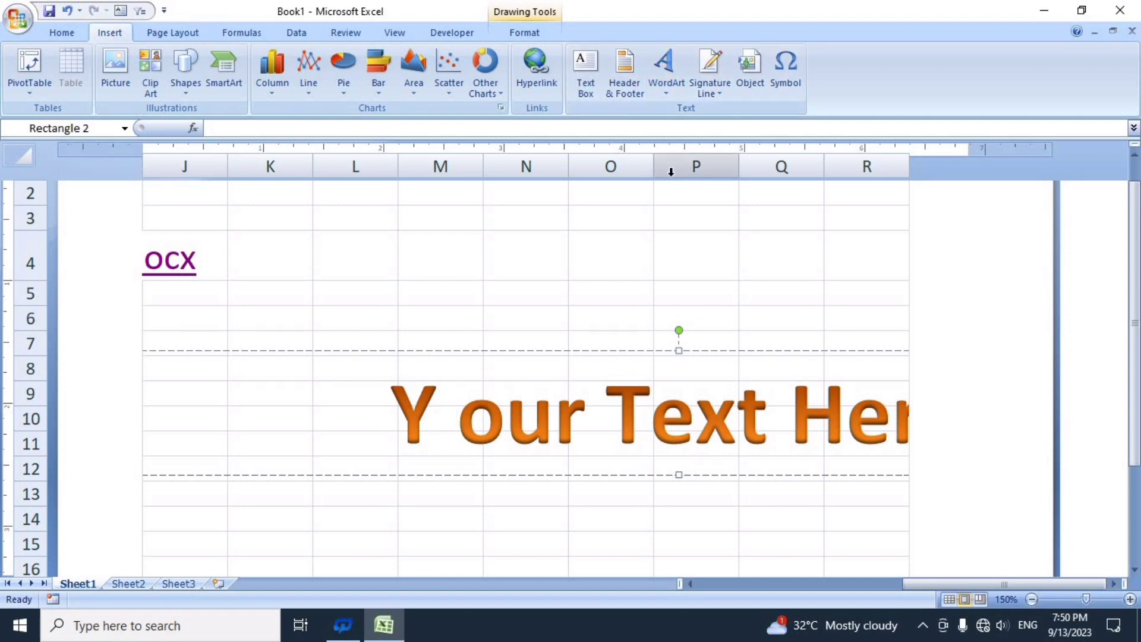
On Sheet2, select G13, zoom in, and add an orange-outlined 'Your Text Here' WordArt.
left_click(122, 584)
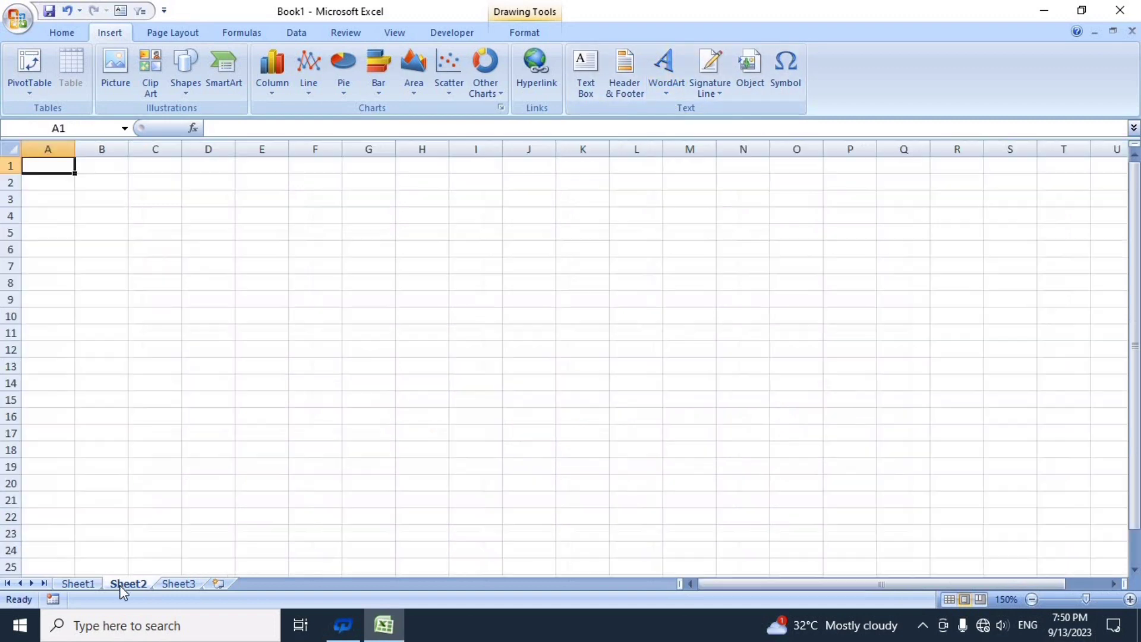
left_click(355, 365)
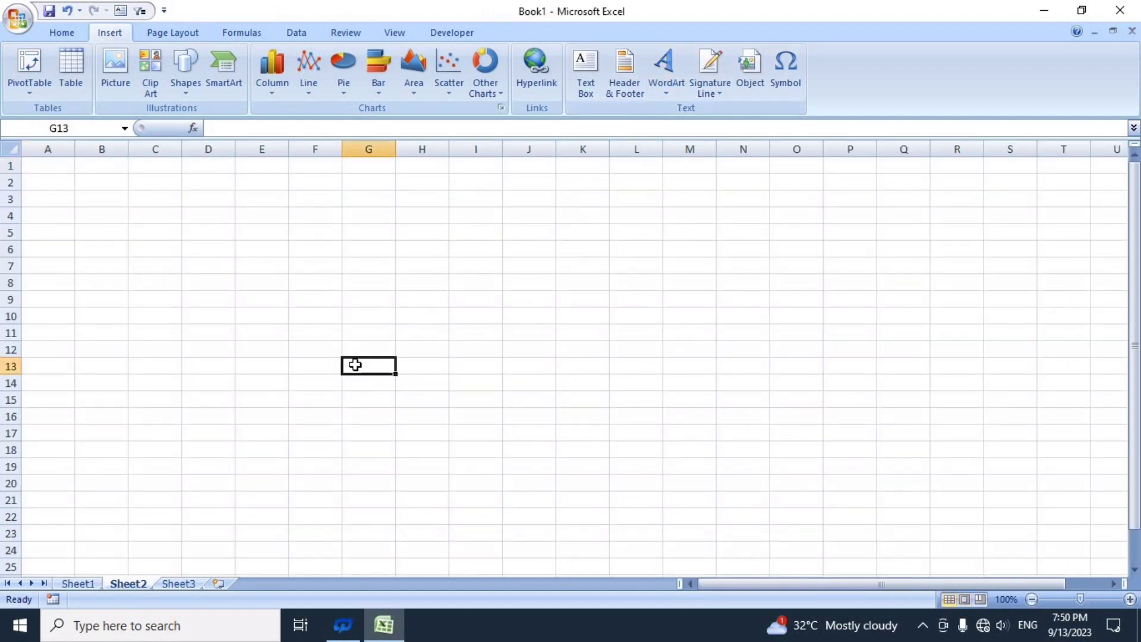
left_click(1131, 599)
left_click(1131, 599)
left_click(1131, 599)
left_click(1130, 599)
left_click(1131, 599)
left_click(1131, 599)
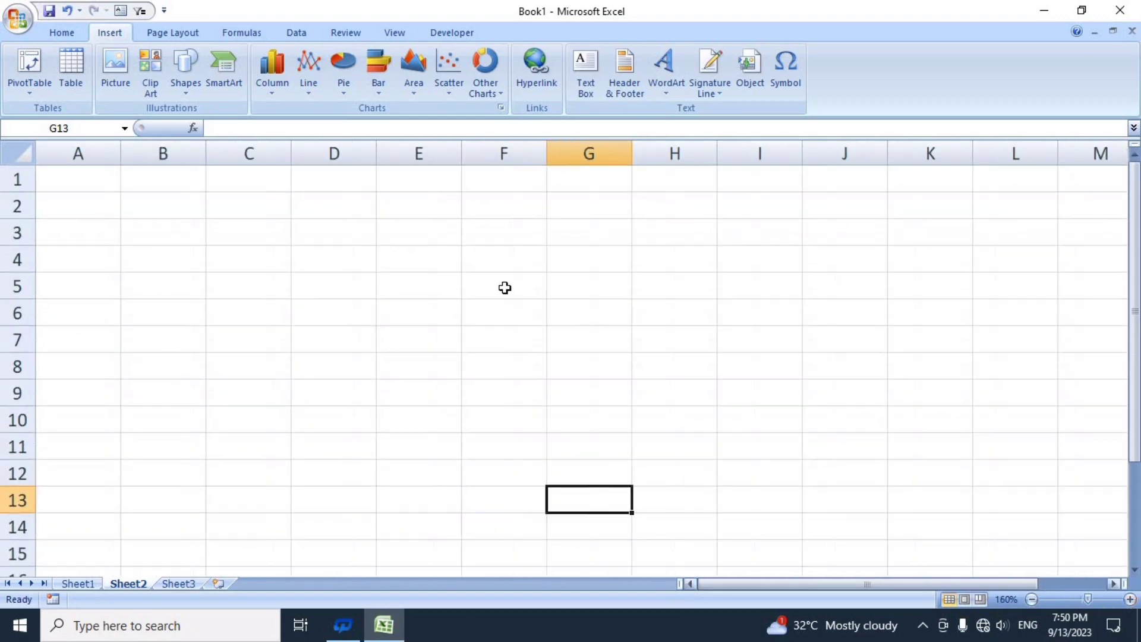
left_click(666, 74)
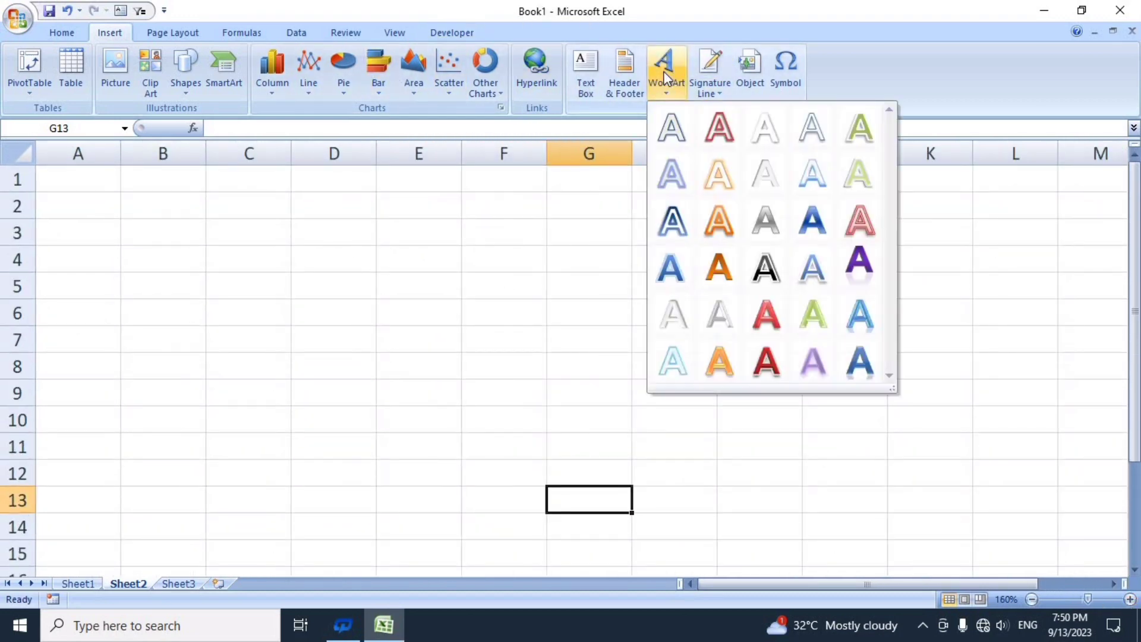
left_click(717, 209)
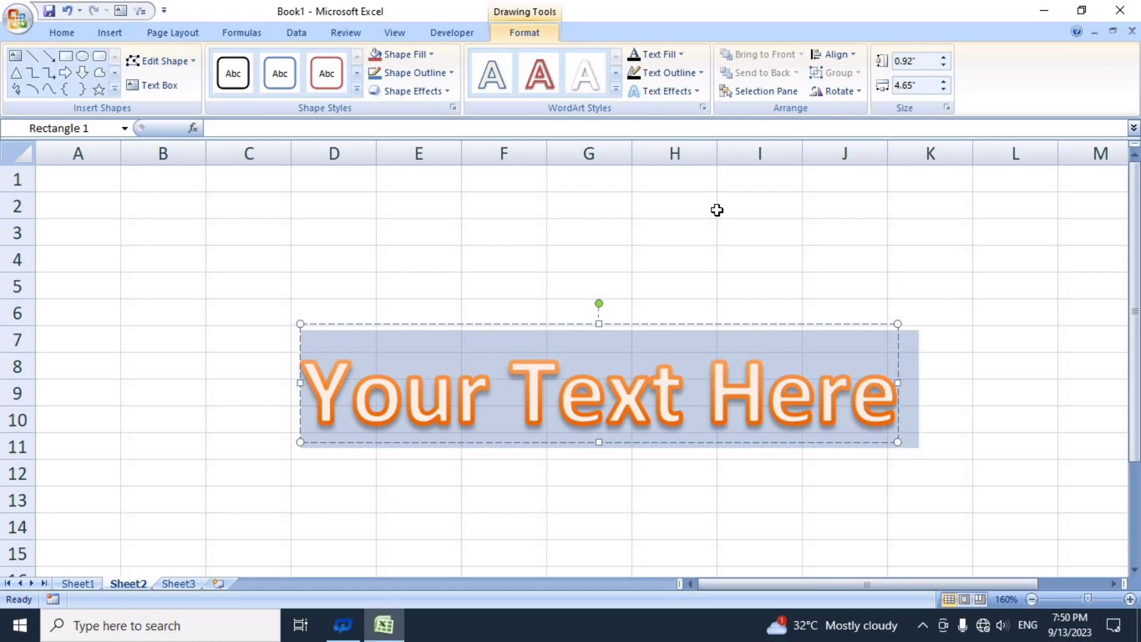
Type 'svit computer institute' into the WordArt, fixing the misspelled last word.
type("svit ")
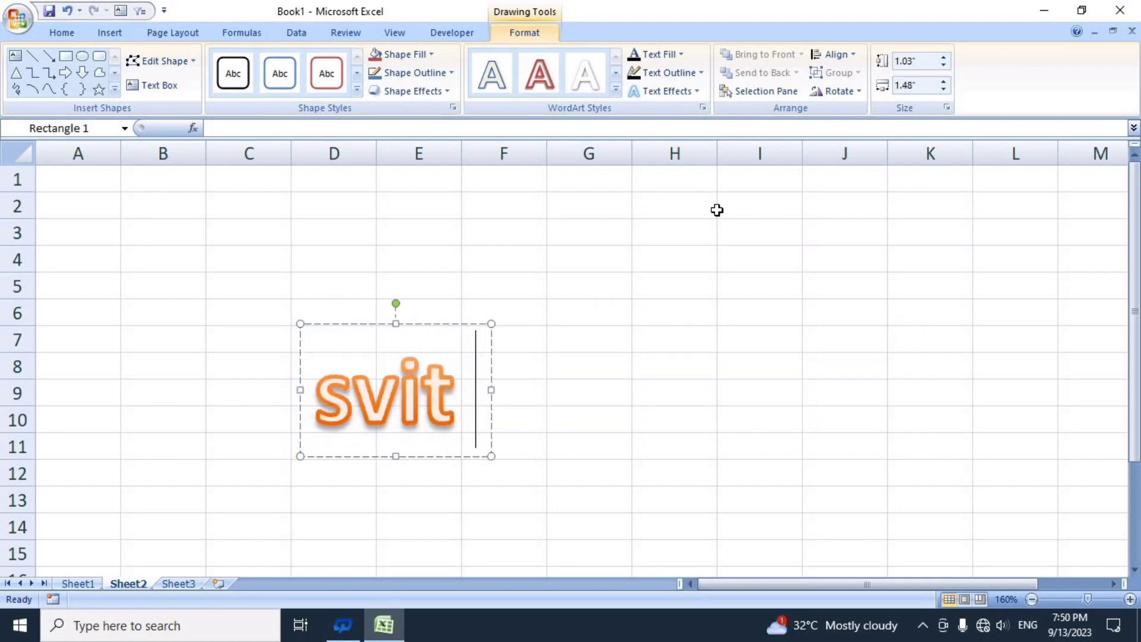
type("compu")
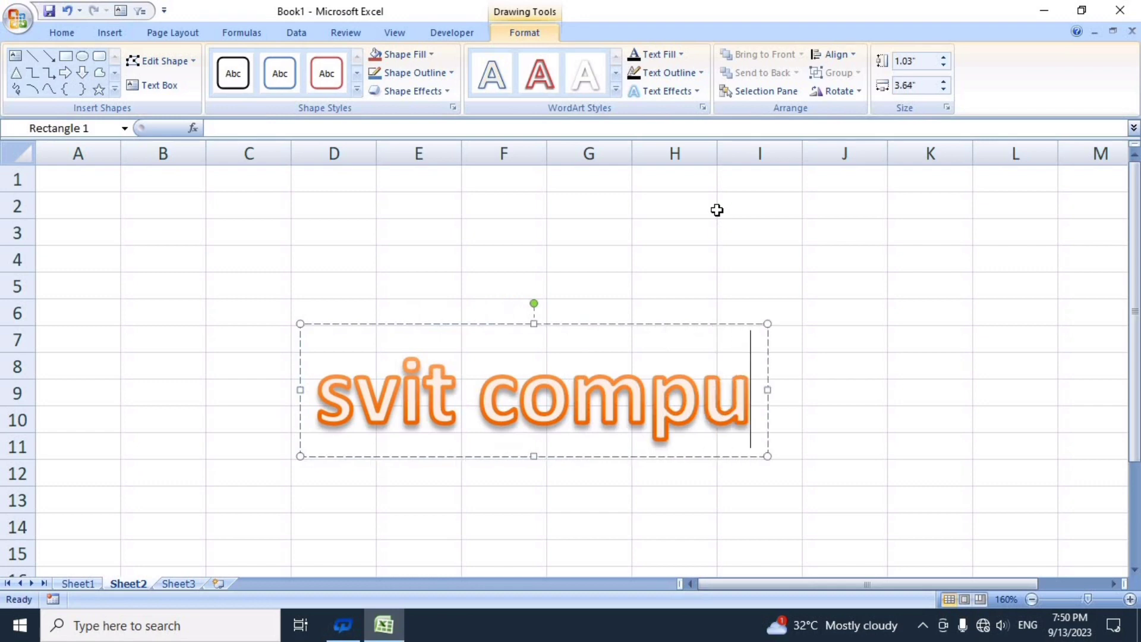
type("ter")
scroll(717, 209, "down", 15)
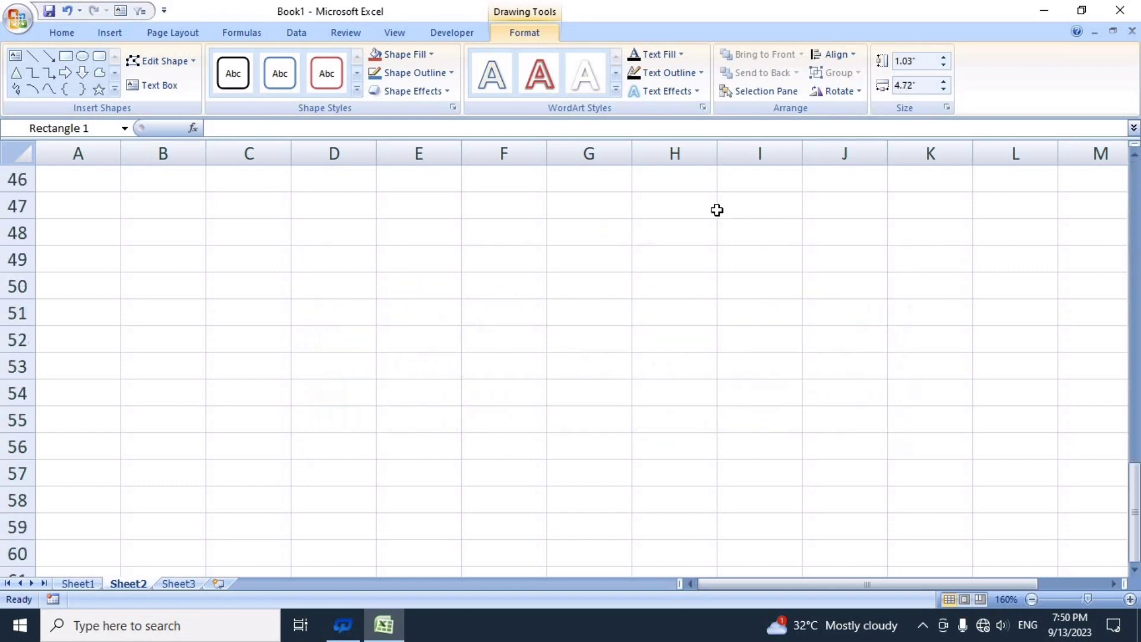
scroll(717, 210, "down", 20)
type("cen")
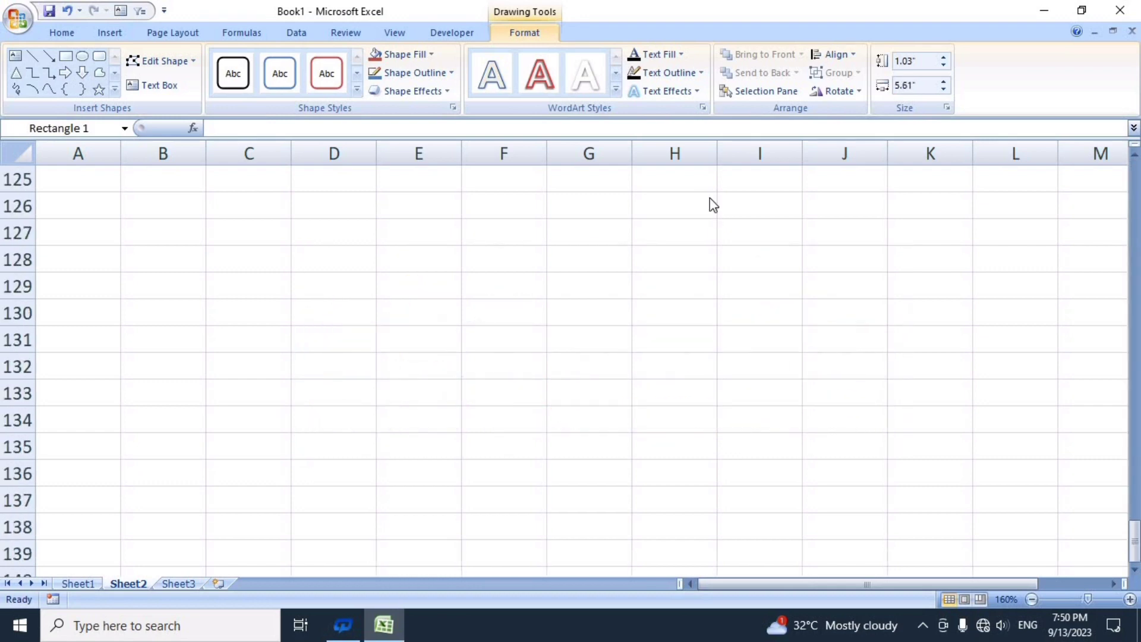
type("ter")
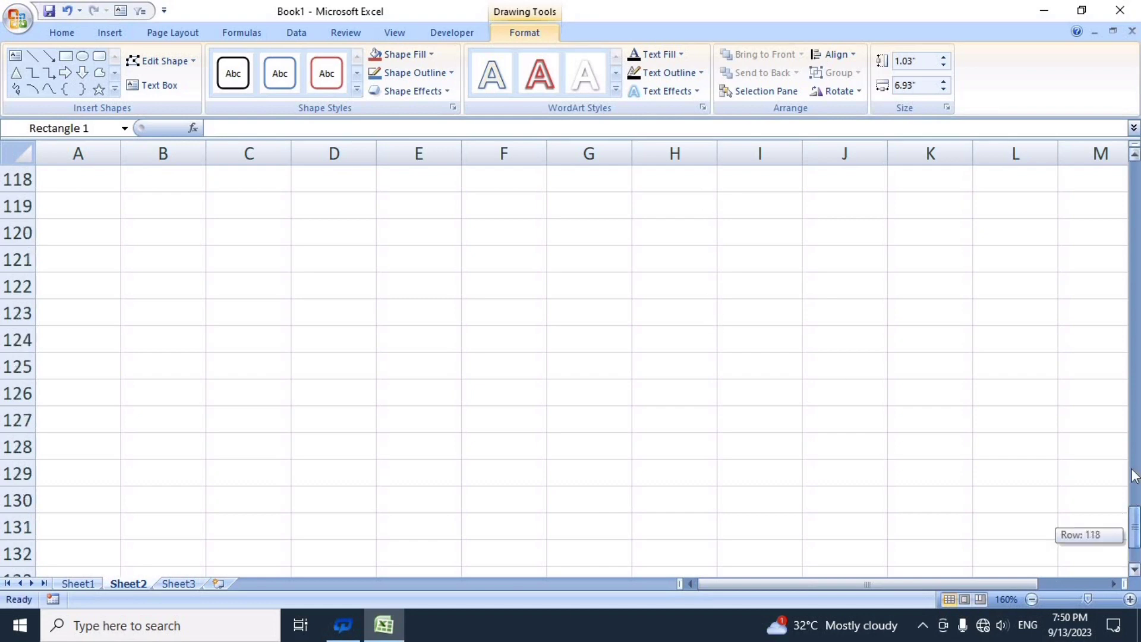
left_click_drag(1135, 542, 1110, 191)
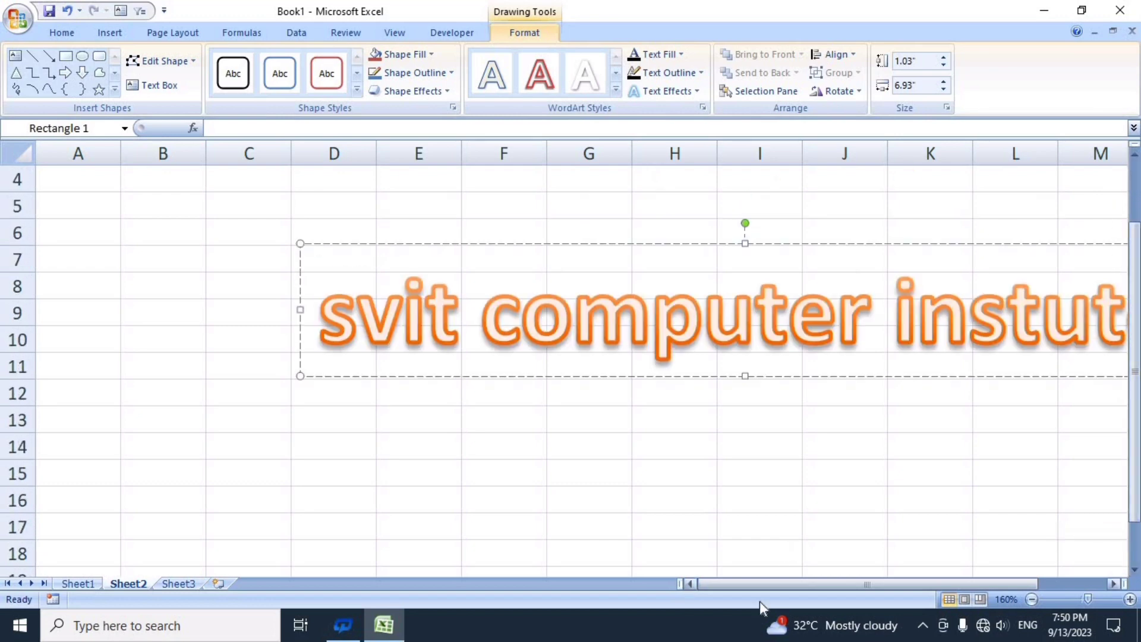
left_click_drag(757, 582, 836, 582)
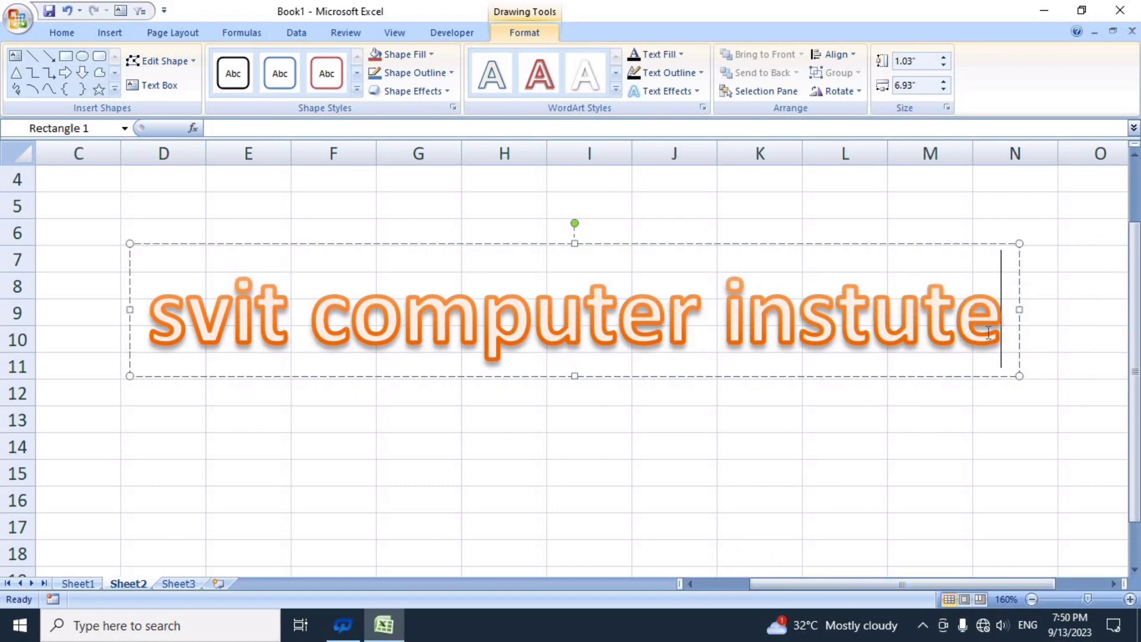
key("BackSpace")
key("BackSpace")
key("BackSpace")
key("BackSpace")
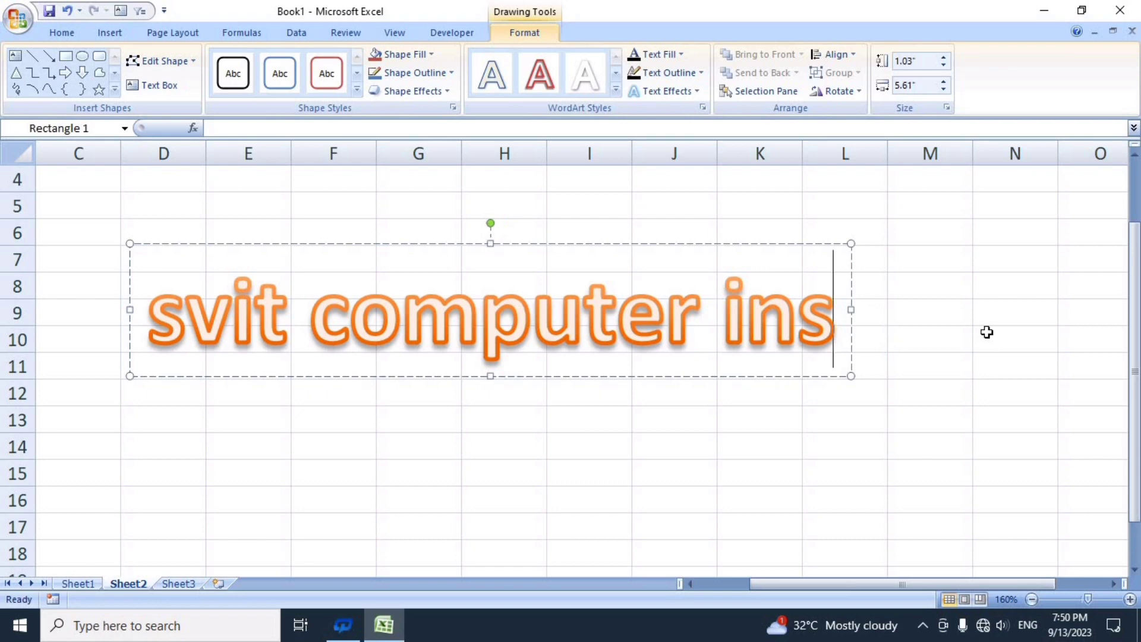
type("ti")
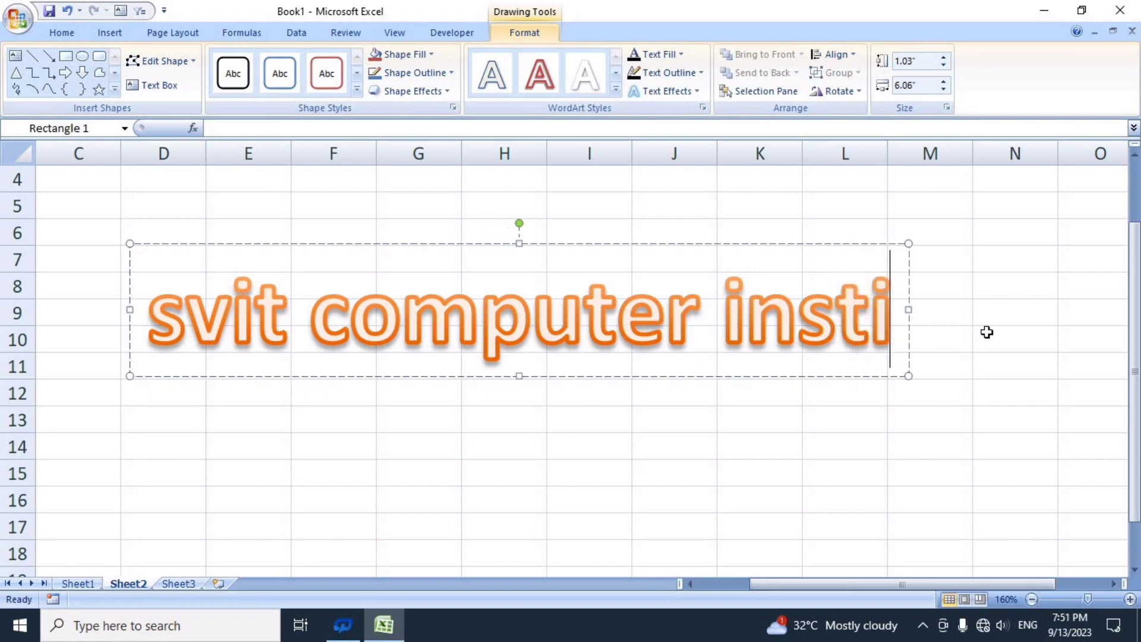
type("tute")
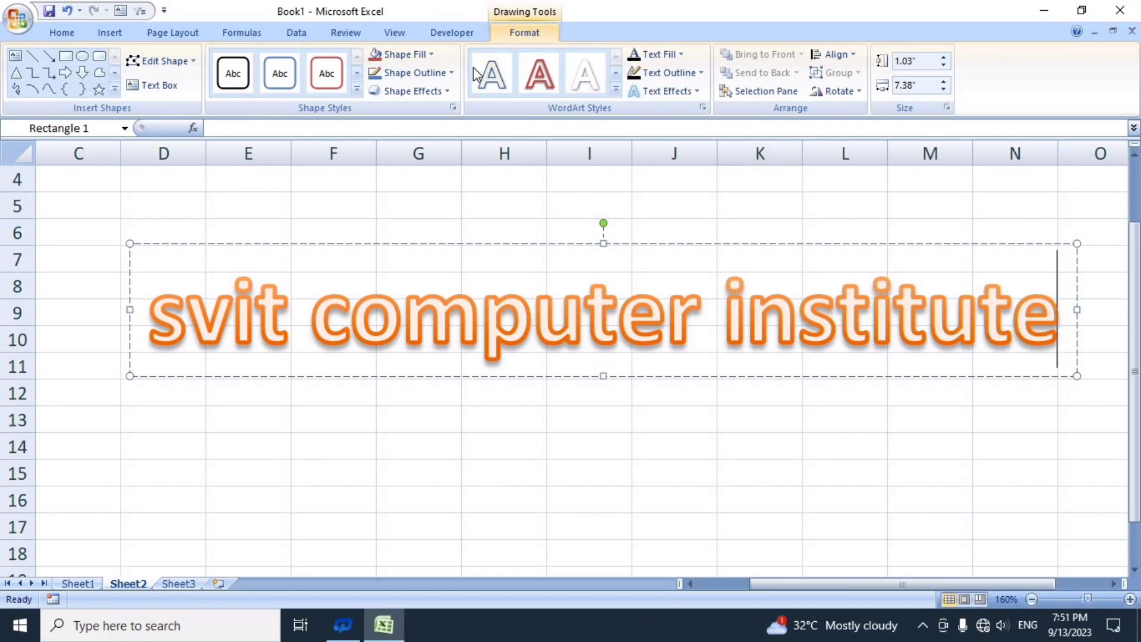
Apply the green shape style and 2.5 point soft edges to the banner.
left_click(357, 91)
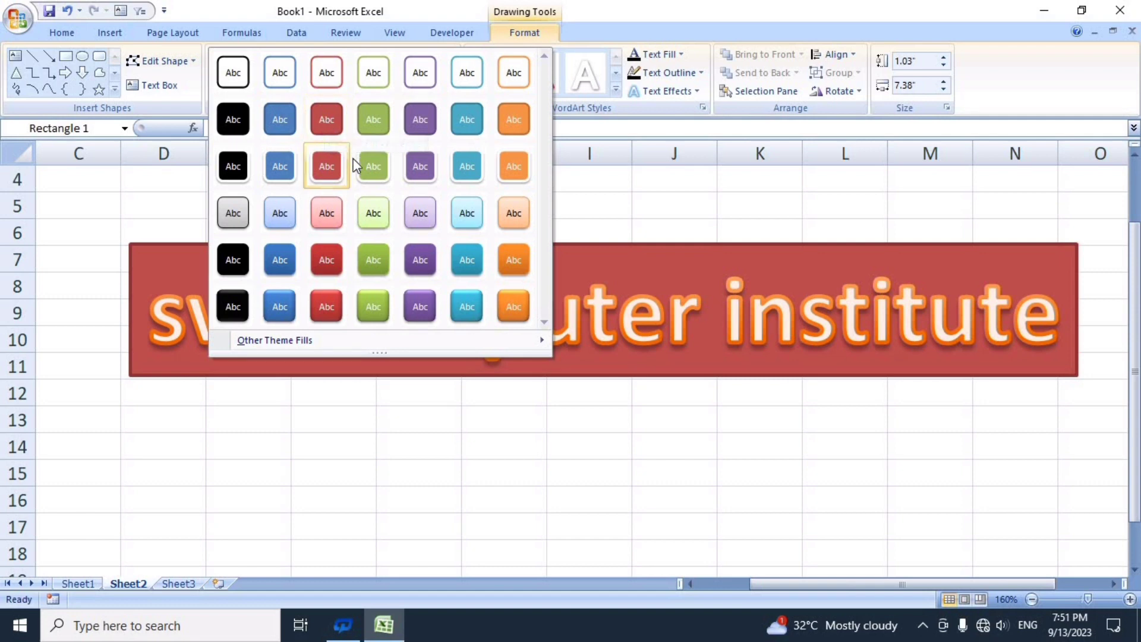
left_click(379, 165)
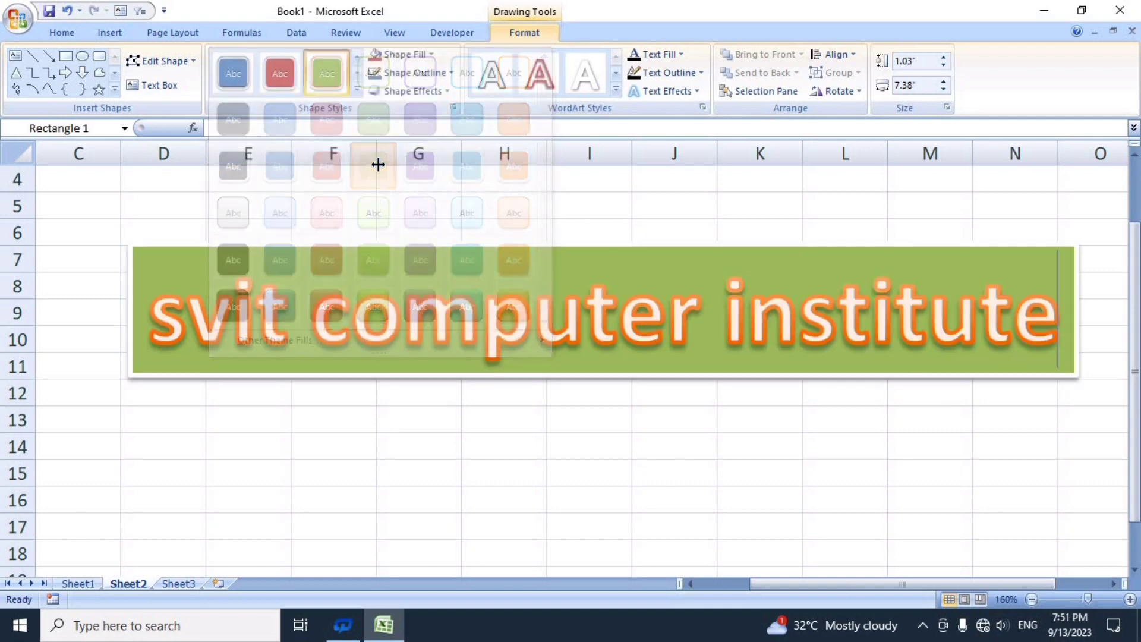
left_click(446, 91)
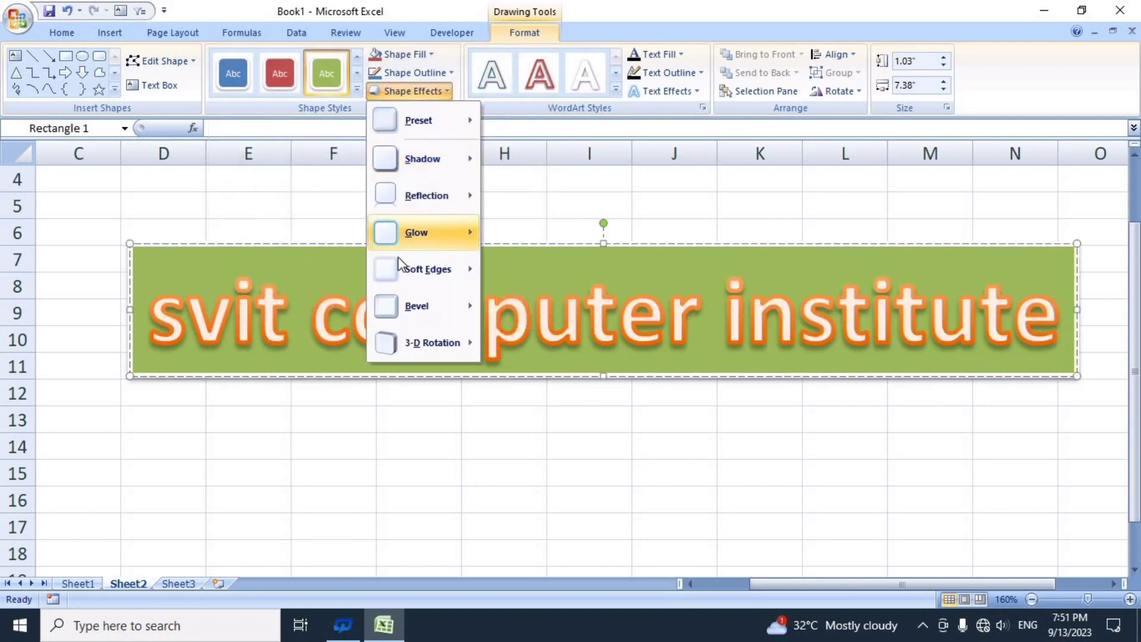
mouse_move(428, 269)
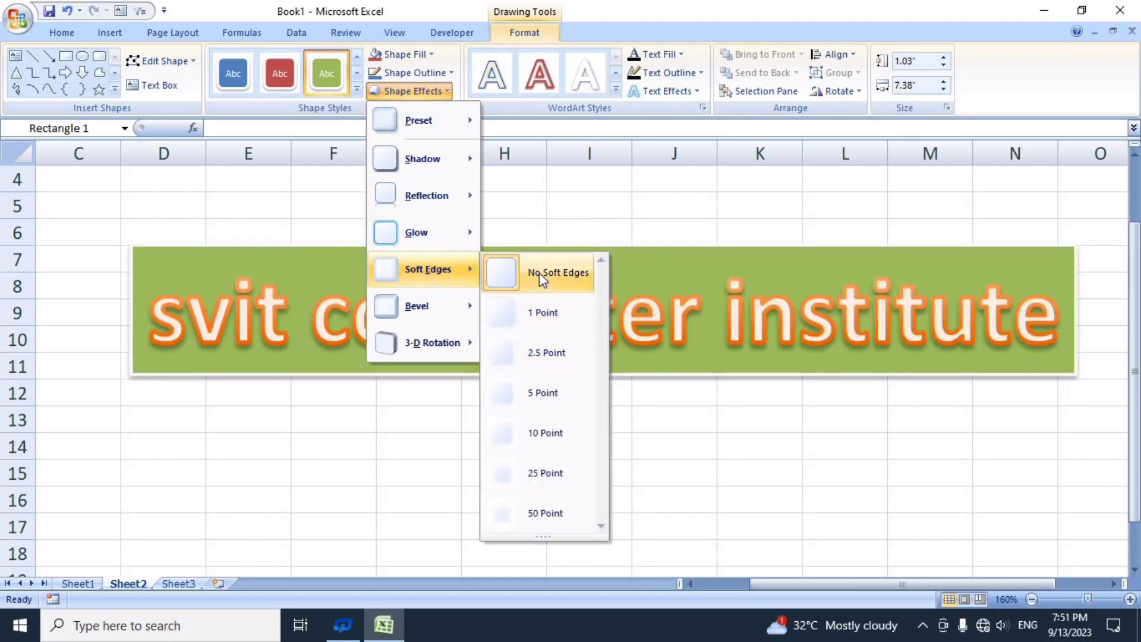
left_click(531, 351)
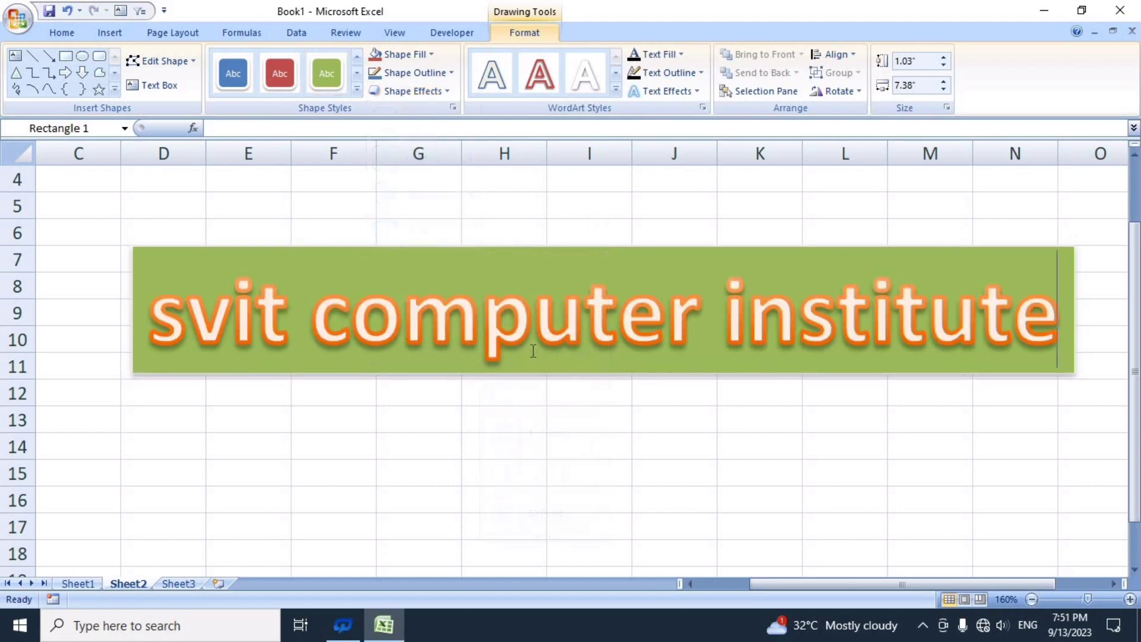
Give the banner an orange outline and a yellow fill.
left_click(445, 72)
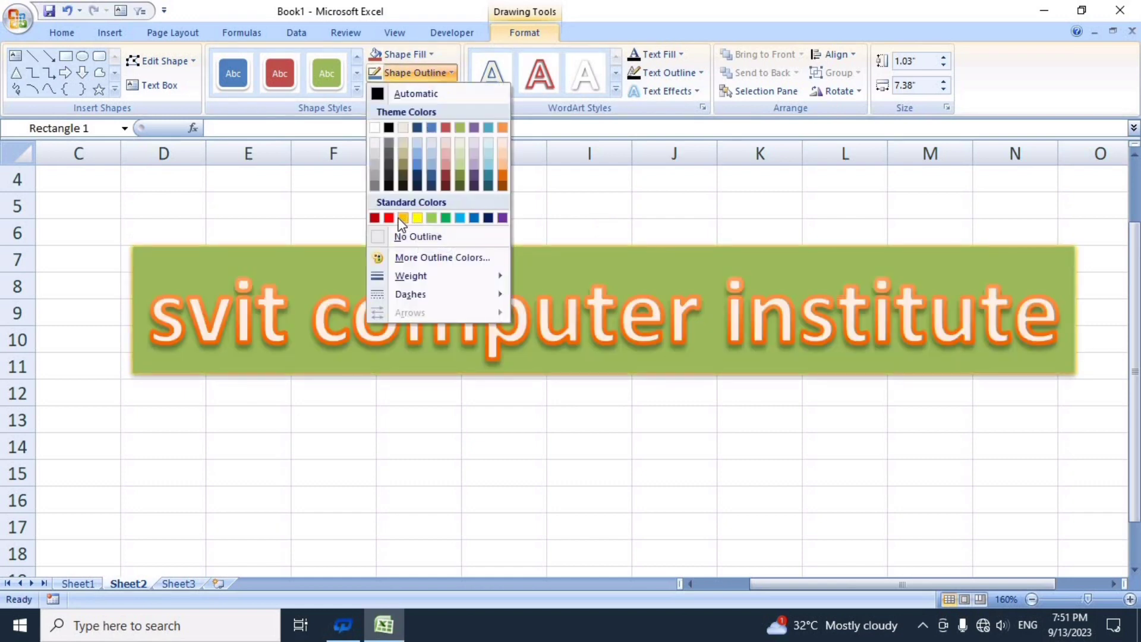
left_click(403, 218)
left_click(430, 53)
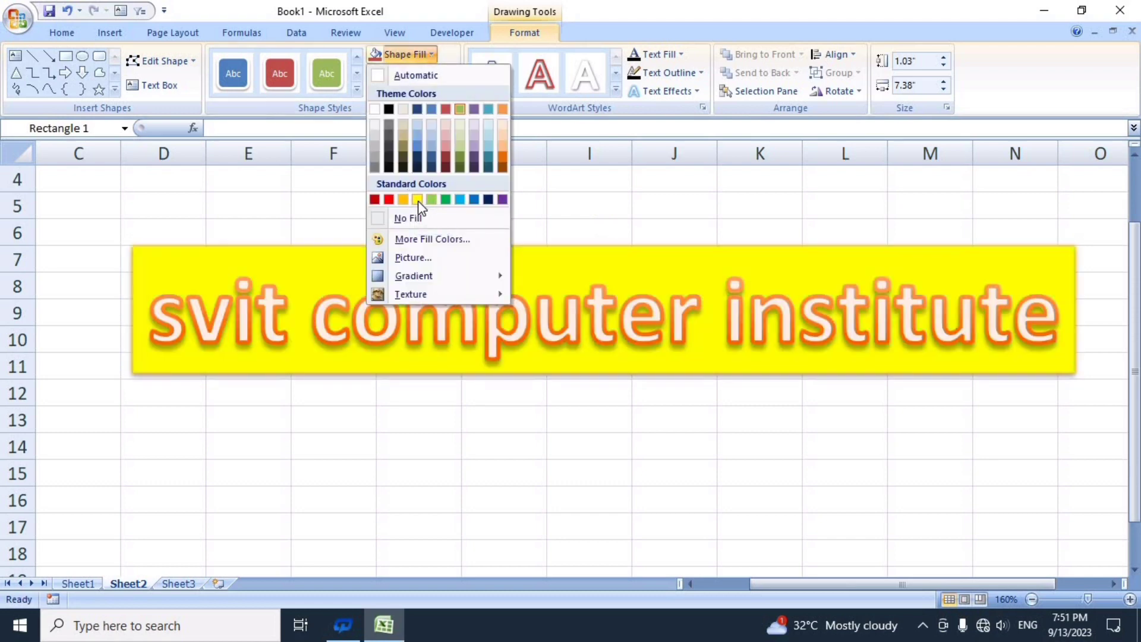
left_click(418, 199)
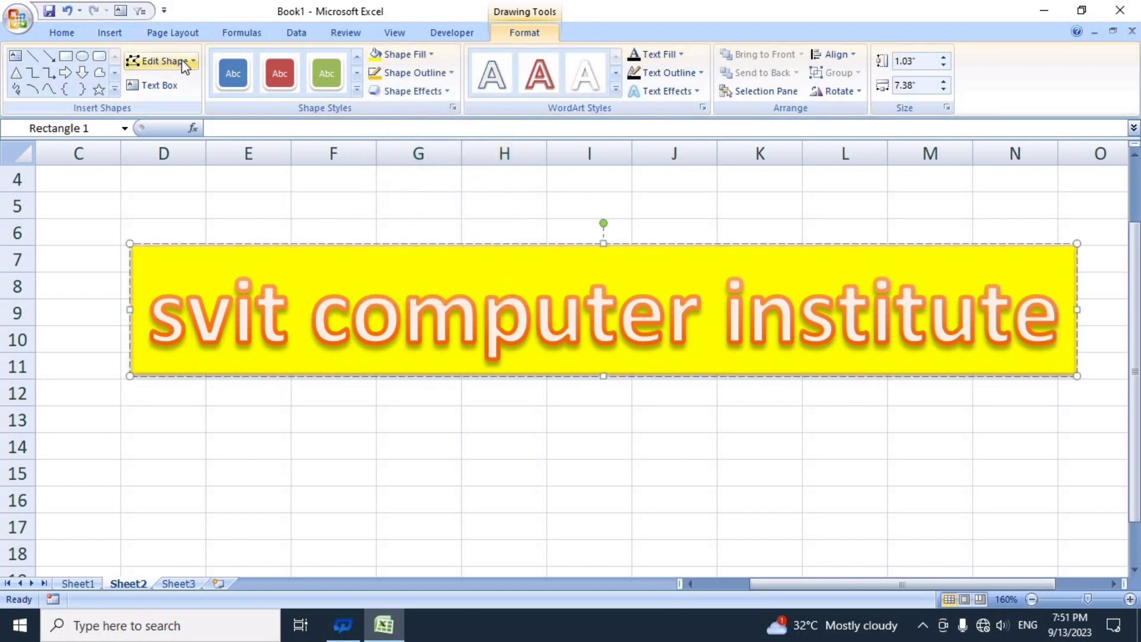
left_click(102, 35)
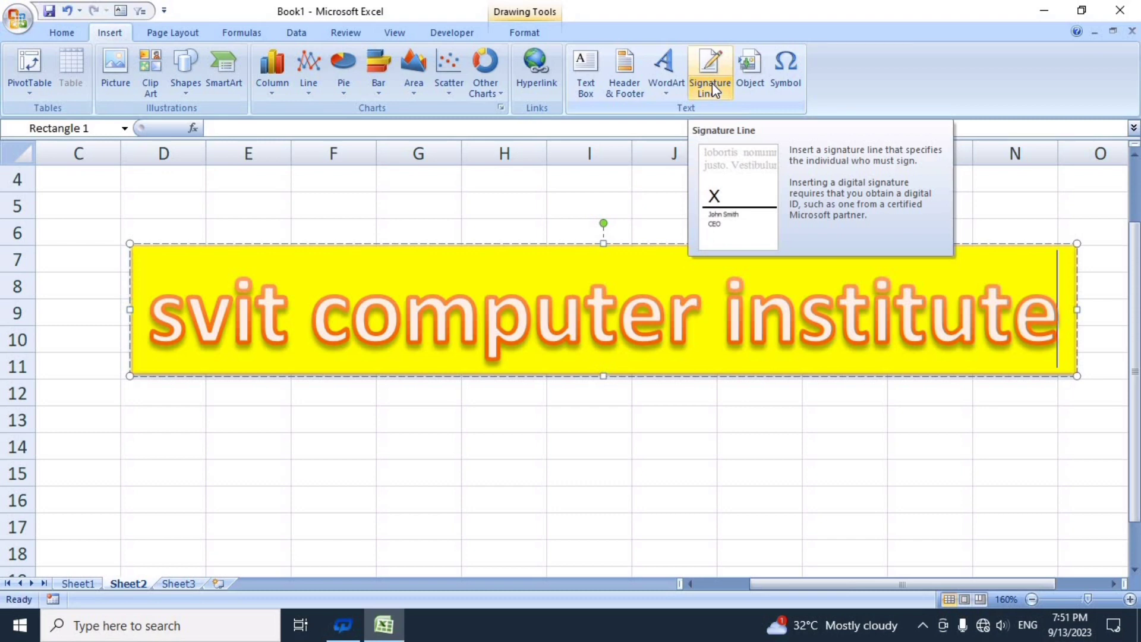
Add a signature line at cell I14 below the banner, entering the suggested signer's name.
left_click(559, 440)
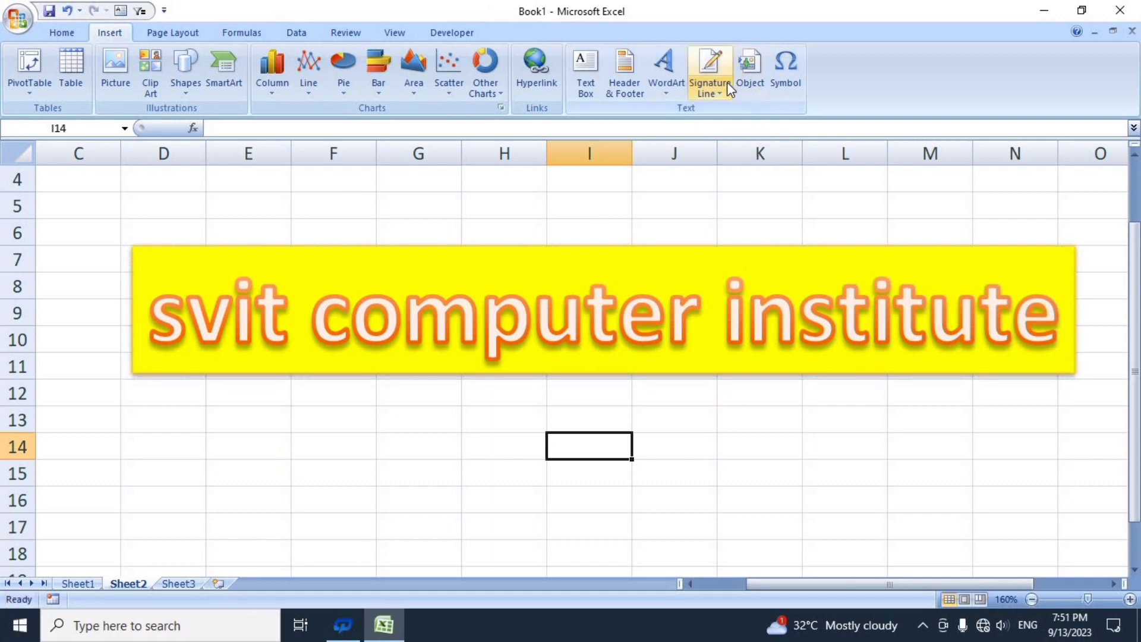
left_click(699, 78)
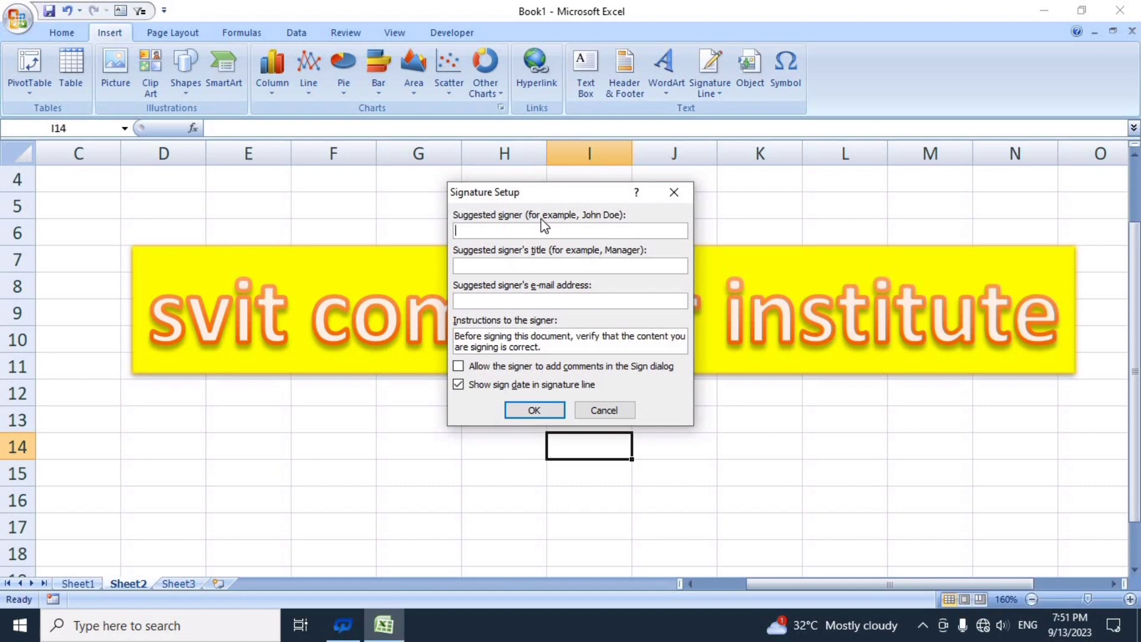
type("svit")
left_click(534, 410)
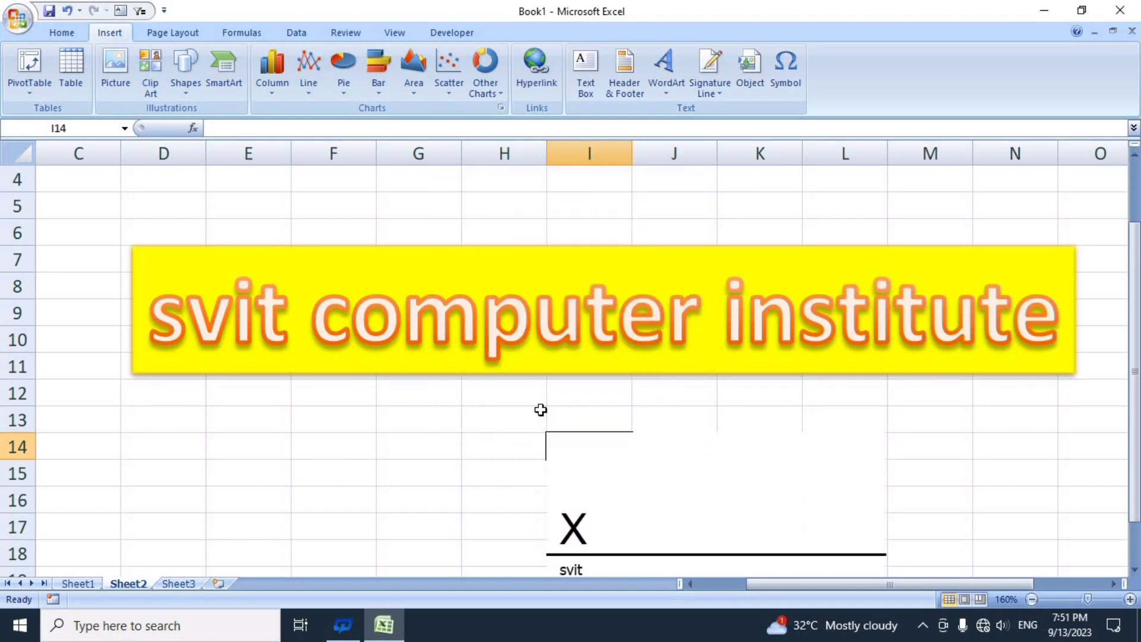
Choose Sign on the signature line, saving the workbook as Book1 in Documents and replacing the old file.
right_click(635, 527)
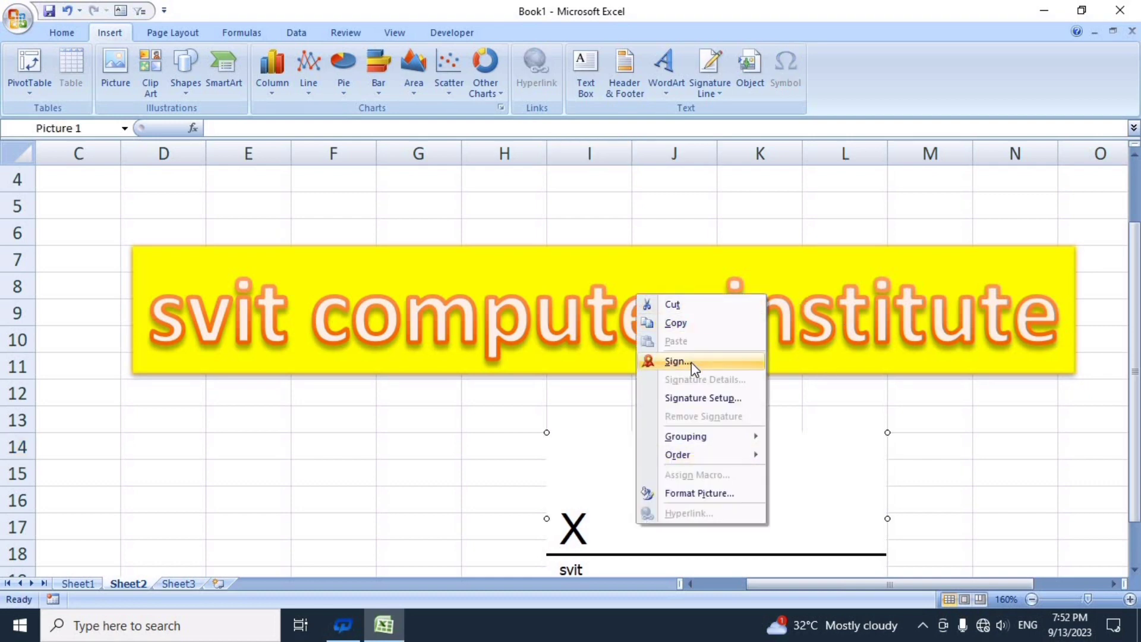
left_click(677, 362)
left_click(539, 354)
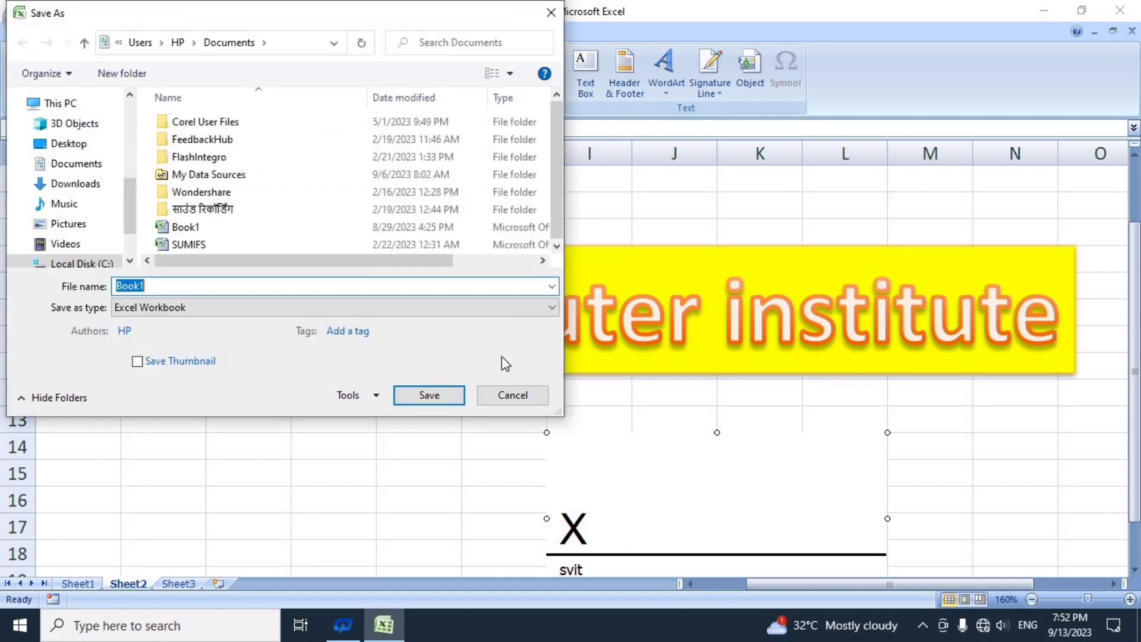
left_click(434, 390)
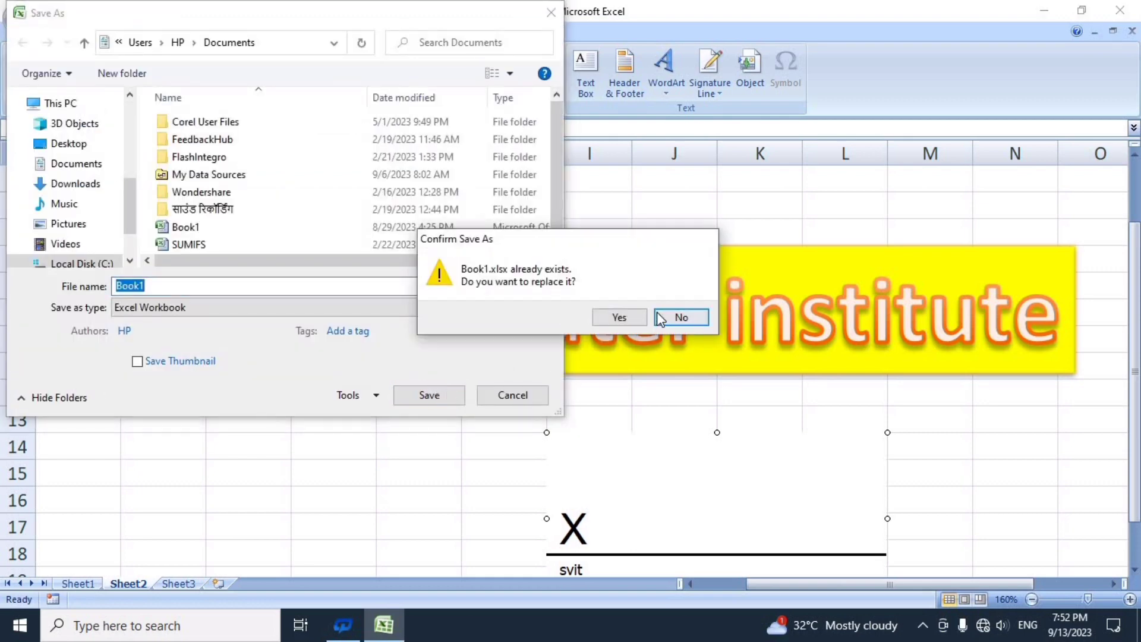
left_click(613, 316)
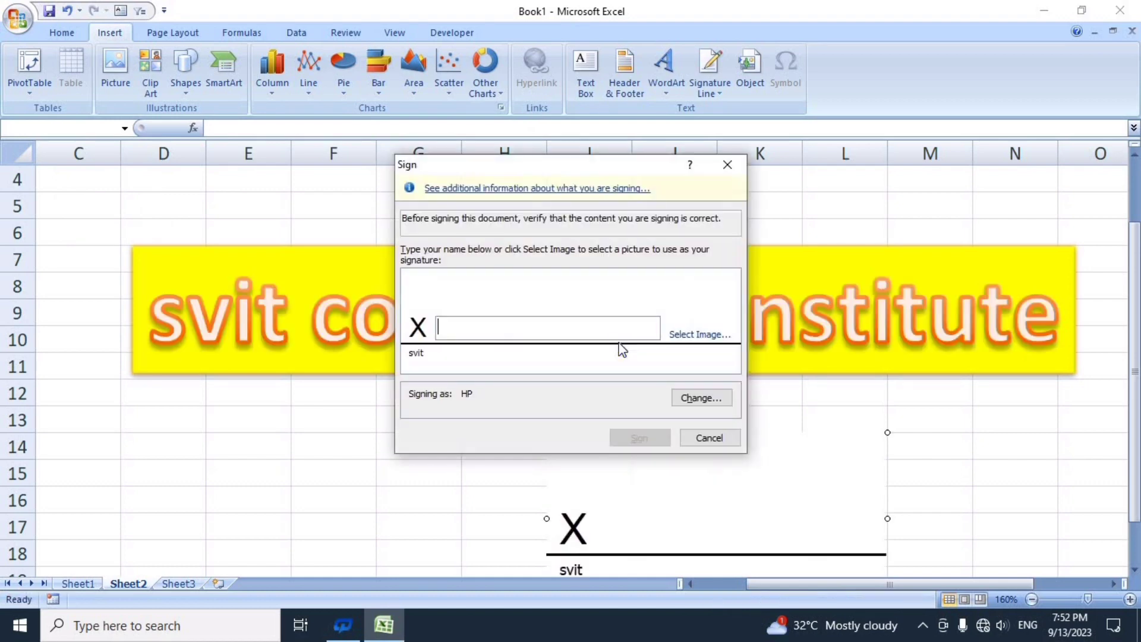
From the Sign dialog, browse for a signature image and show the Documents folder's contents.
left_click(696, 336)
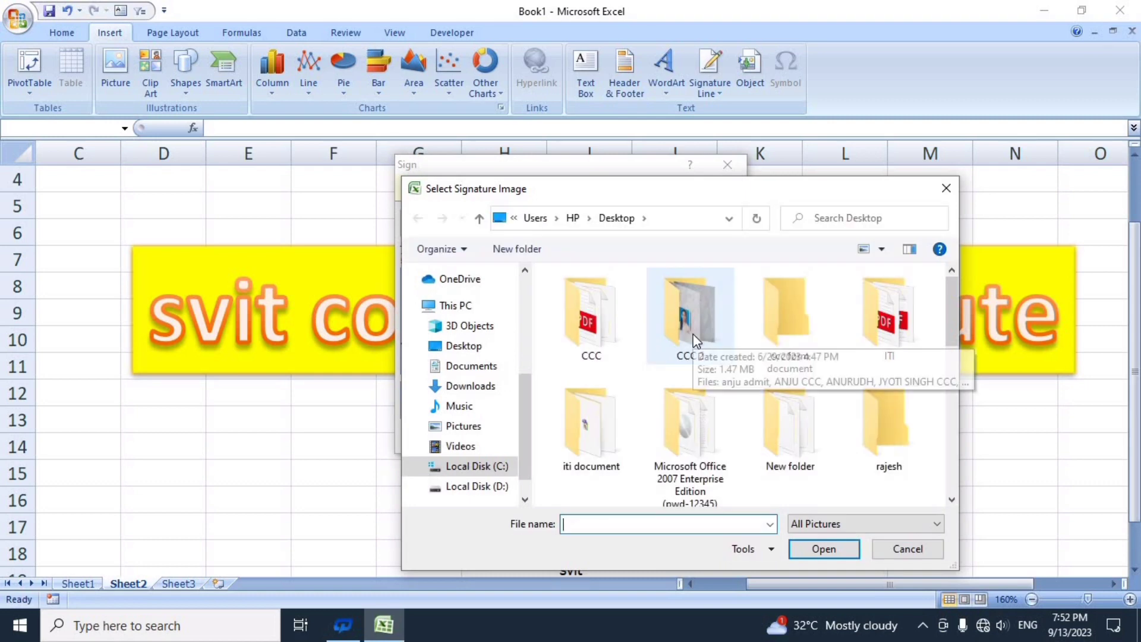
mouse_move(690, 316)
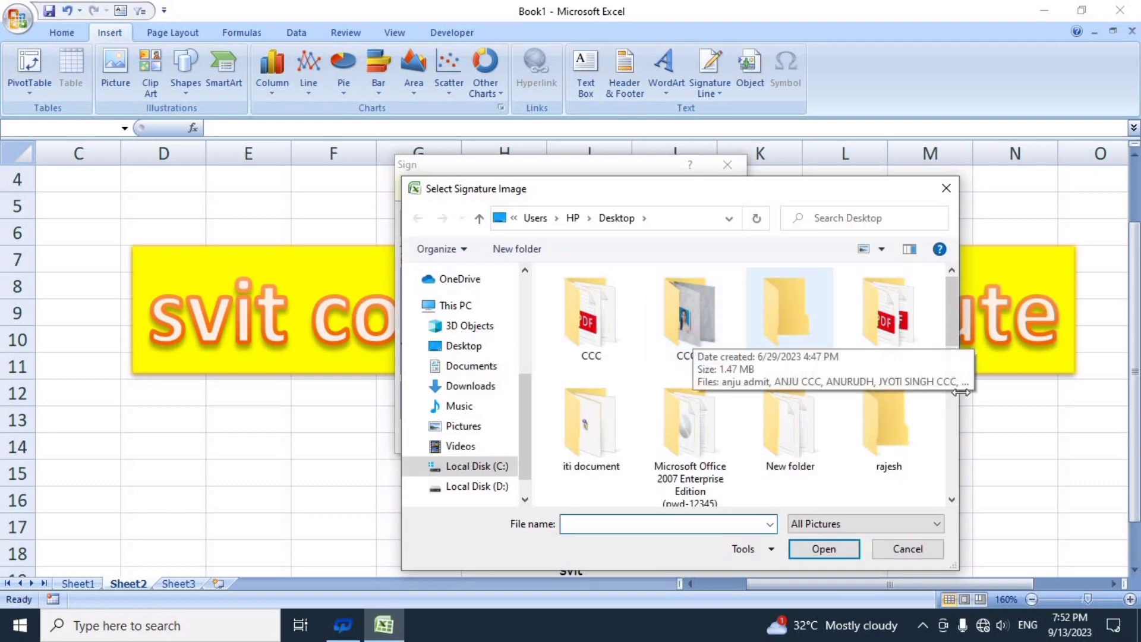
scroll(956, 356, "down", 1)
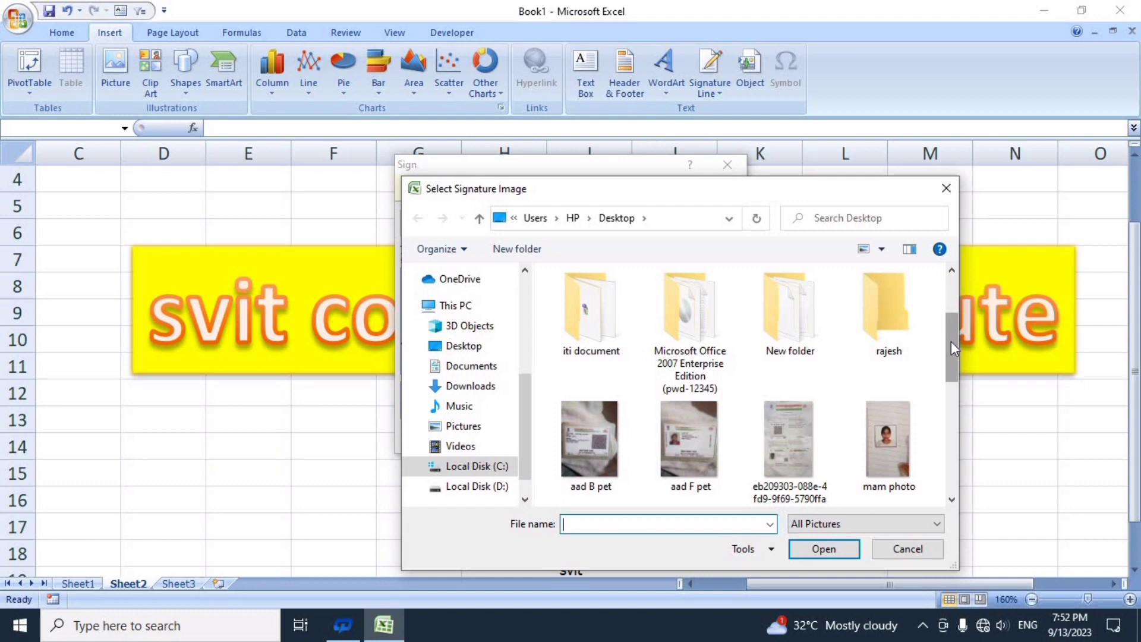
mouse_move(951, 341)
left_mouse_down()
mouse_move(948, 447)
mouse_move(924, 247)
left_mouse_up()
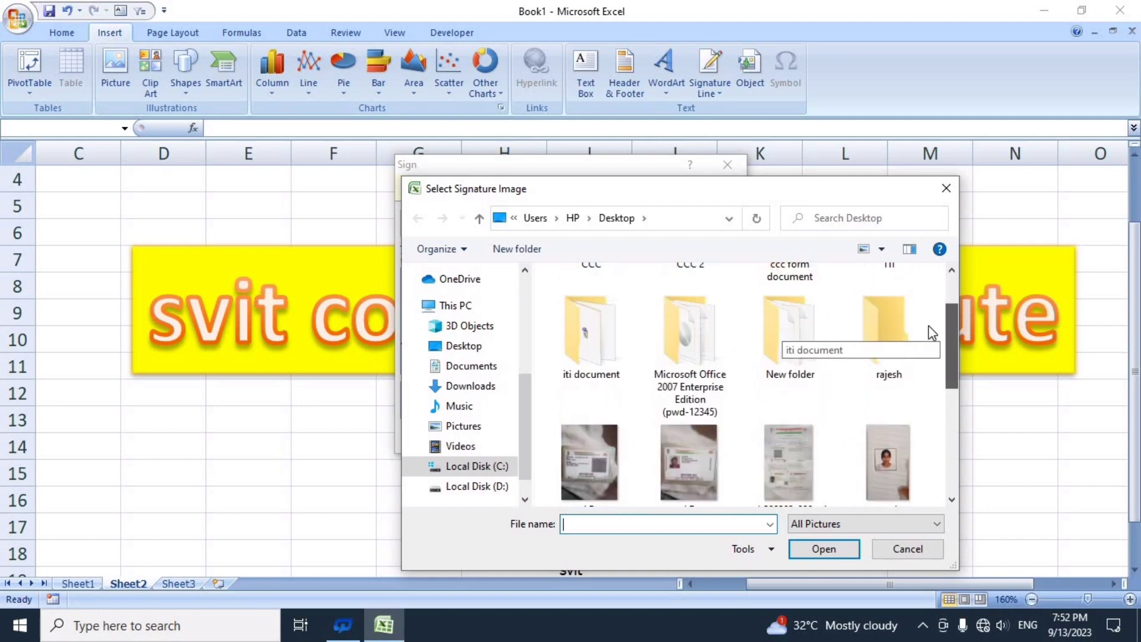
mouse_move(473, 346)
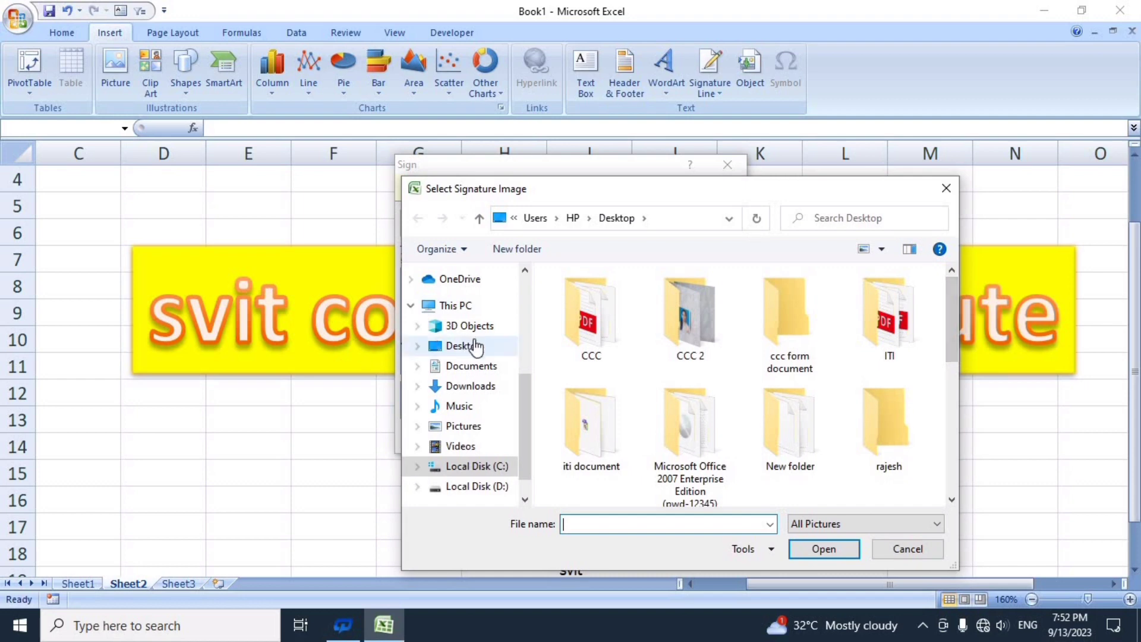
left_click(474, 366)
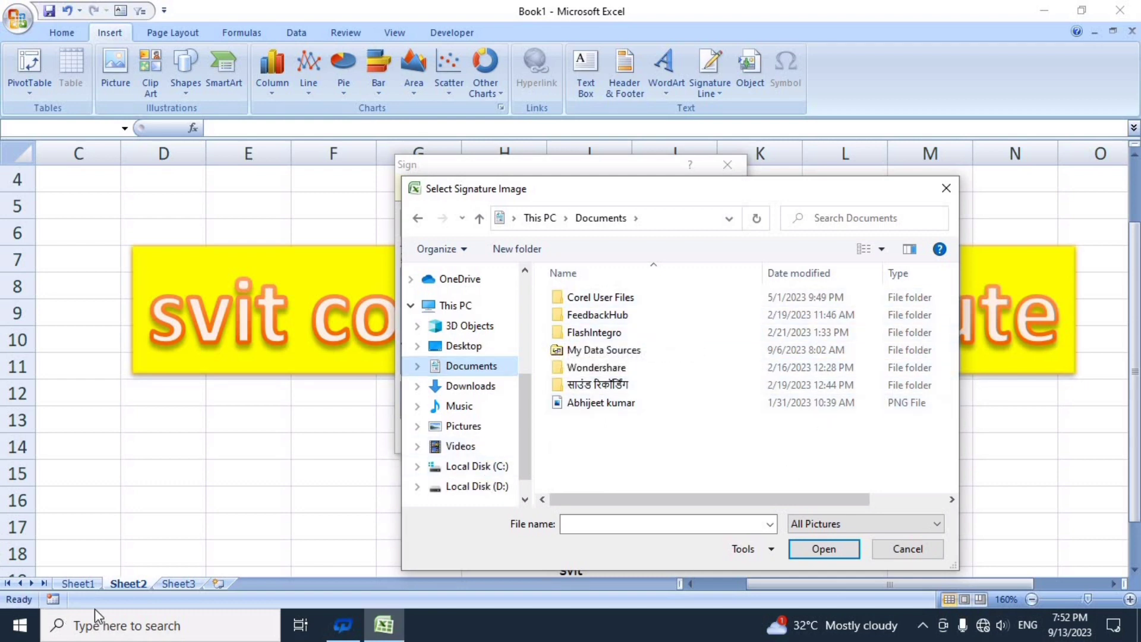
Search Windows for 'paint' and launch Paint with a blank canvas.
left_click(101, 628)
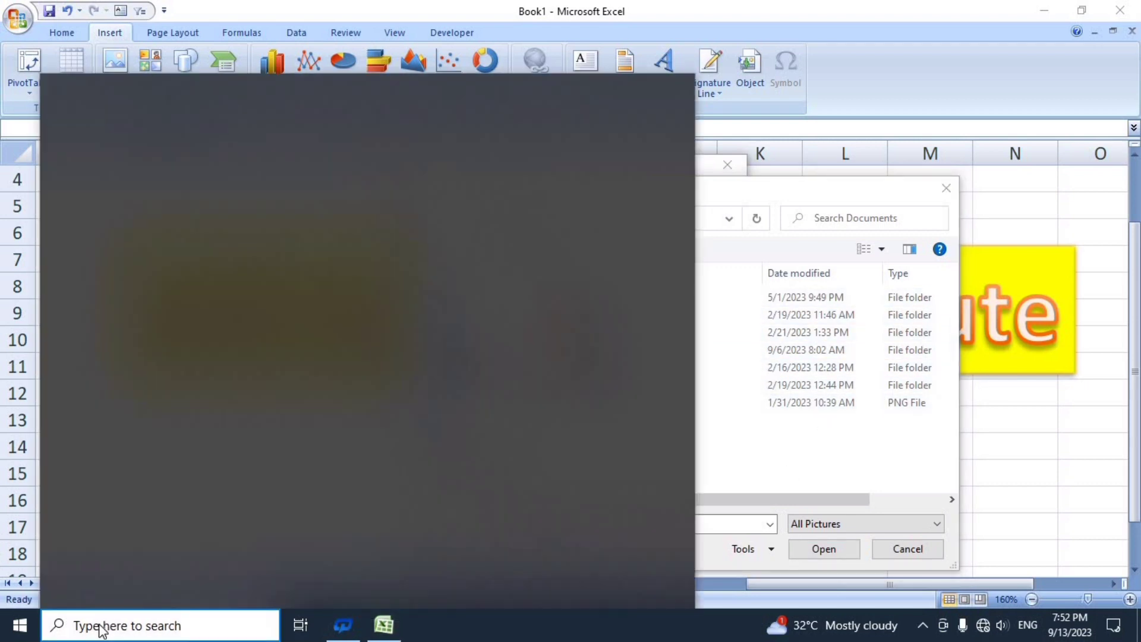
type("pa")
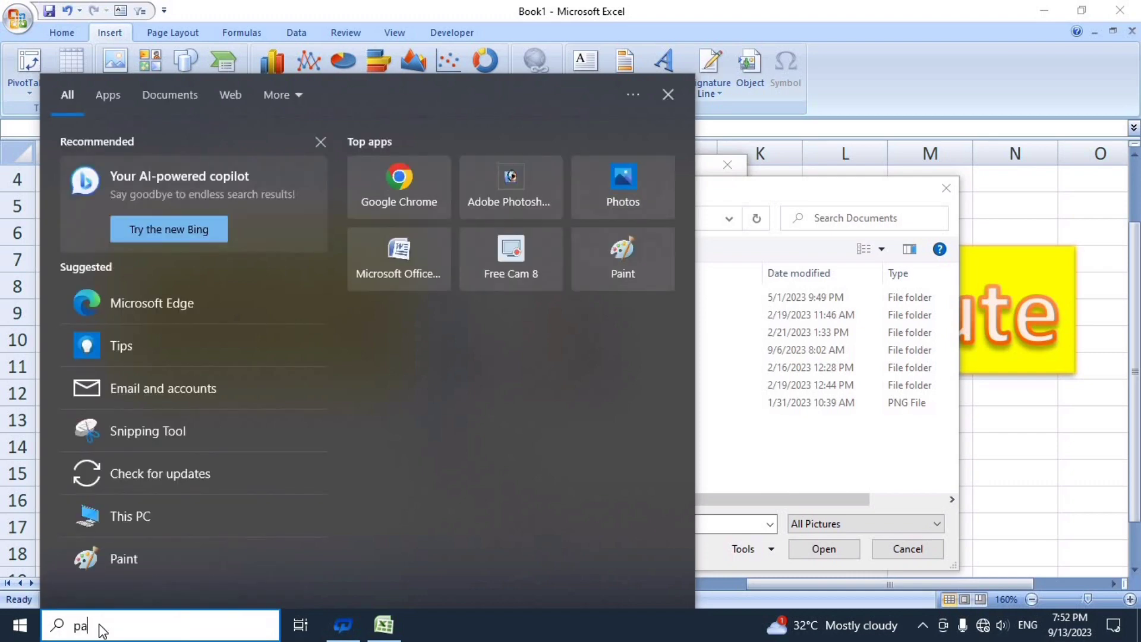
type("int")
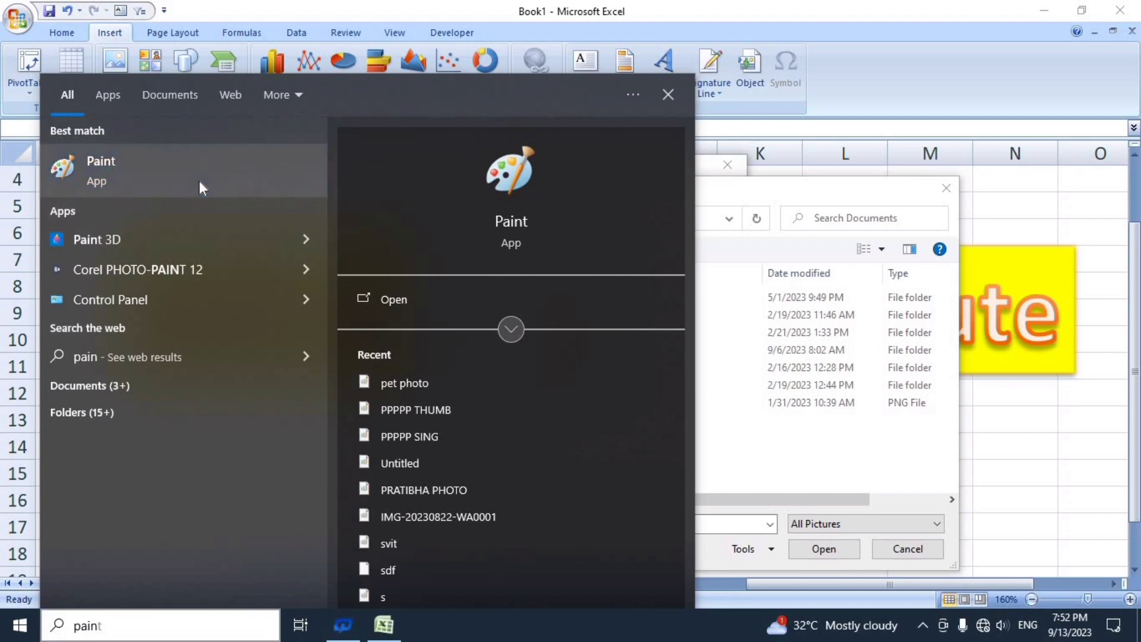
left_click(198, 181)
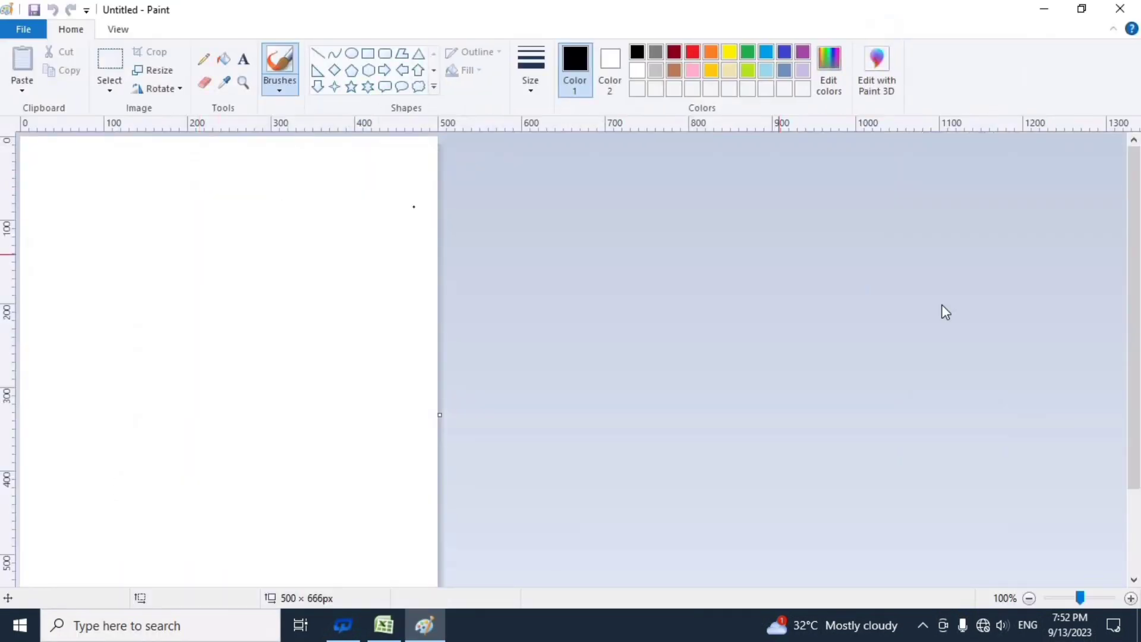
Zoom the Paint canvas to 400% and pick the Pencil tool.
left_click(1131, 599)
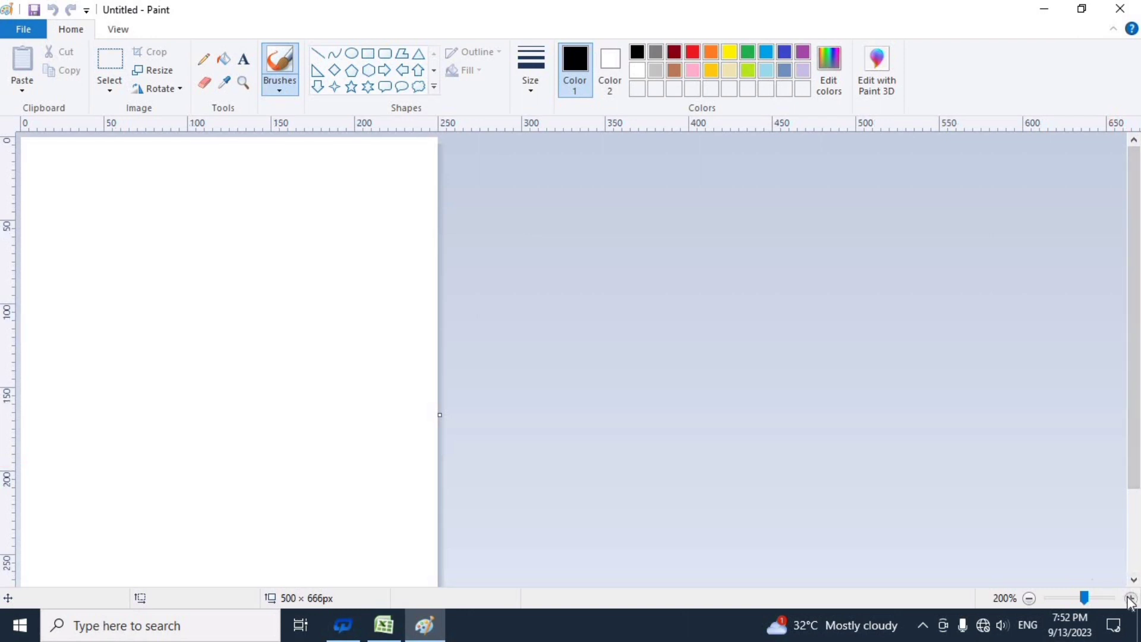
left_click(1131, 599)
left_click(1131, 599)
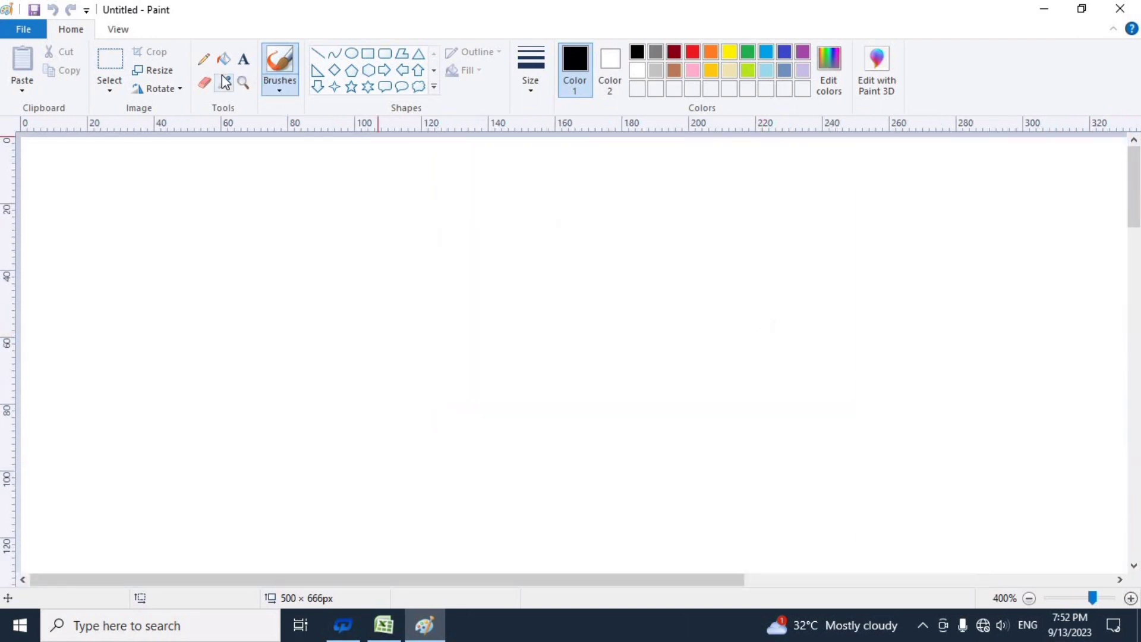
left_click(204, 60)
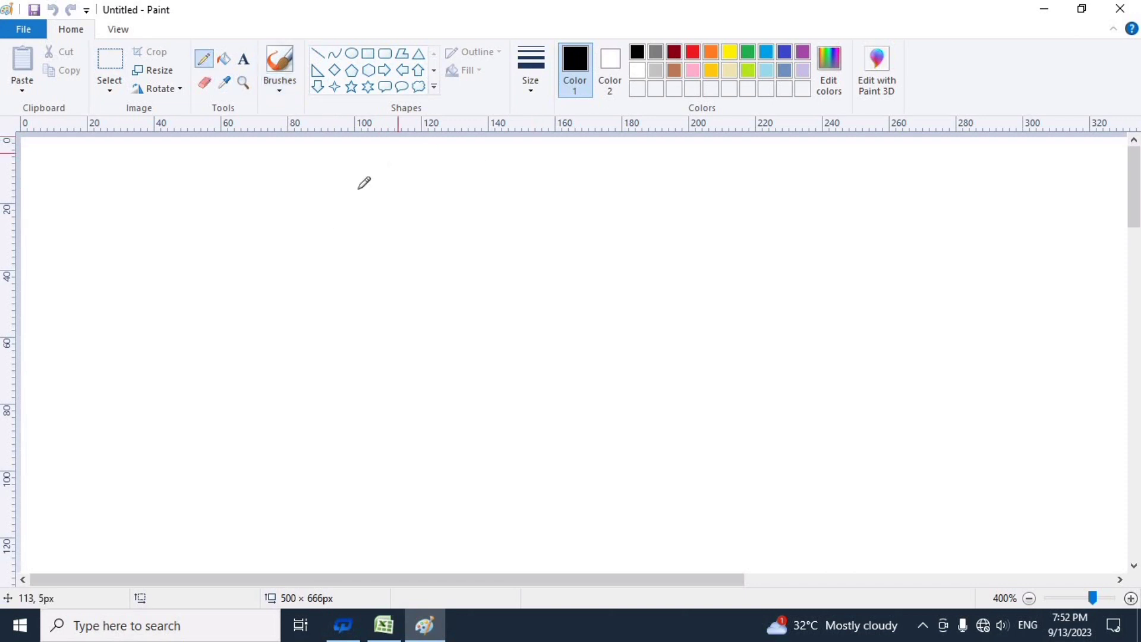
Draw the letters S, V, I and T as a black pencil signature.
left_click_drag(291, 221, 143, 370)
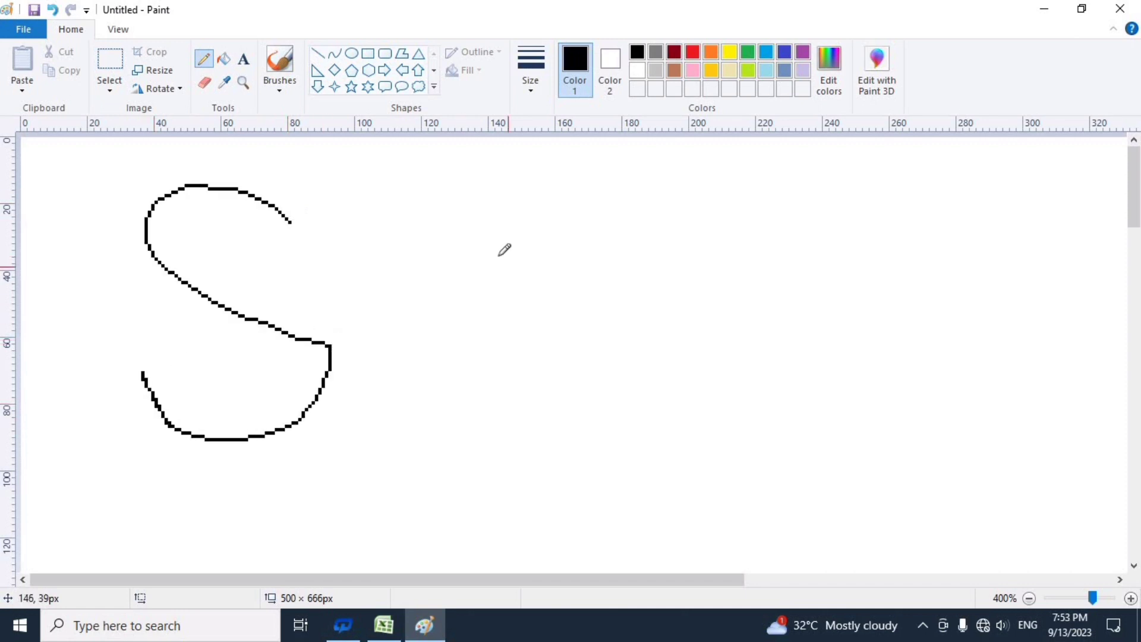
mouse_move(364, 211)
left_mouse_down()
mouse_move(537, 260)
mouse_move(537, 225)
mouse_move(843, 198)
left_mouse_up()
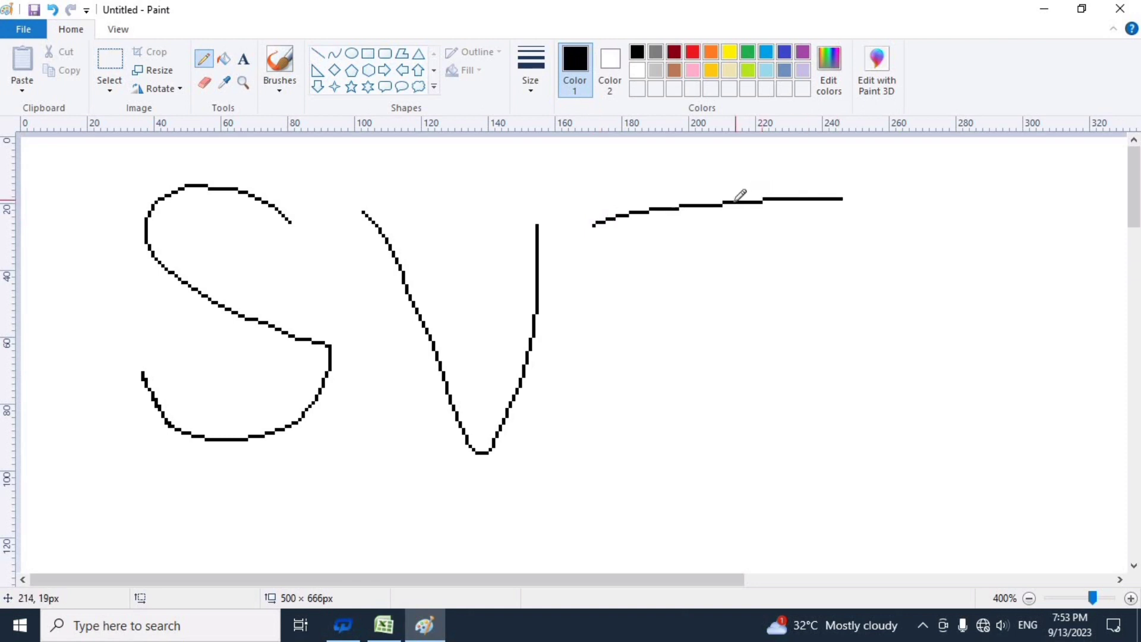
left_click_drag(725, 204, 717, 382)
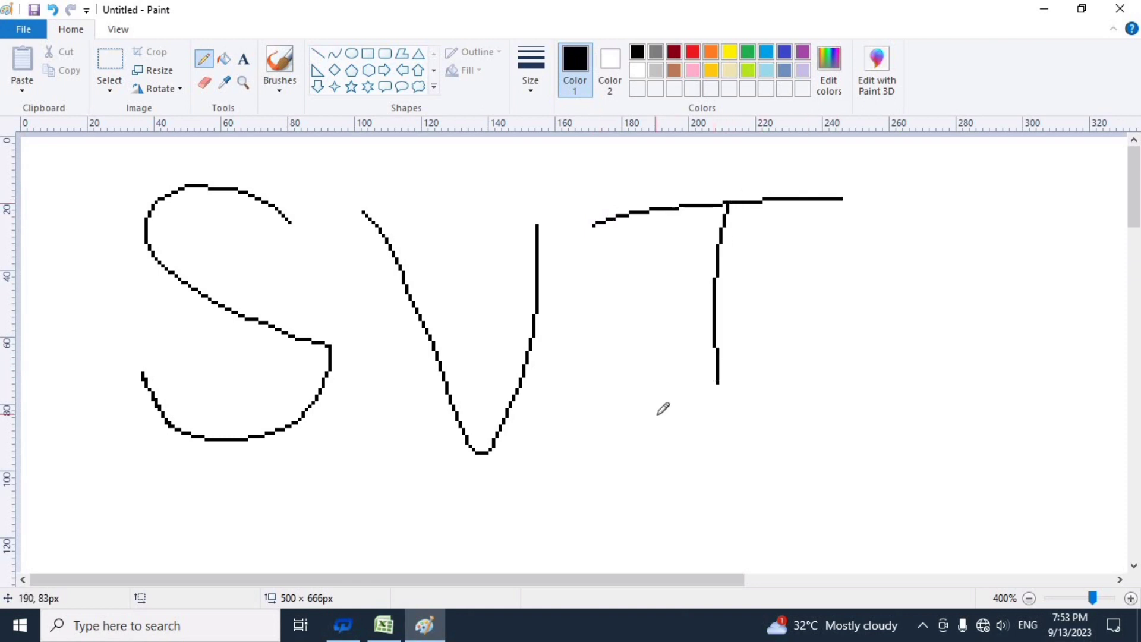
left_click_drag(657, 416, 802, 376)
left_click_drag(864, 208, 1126, 170)
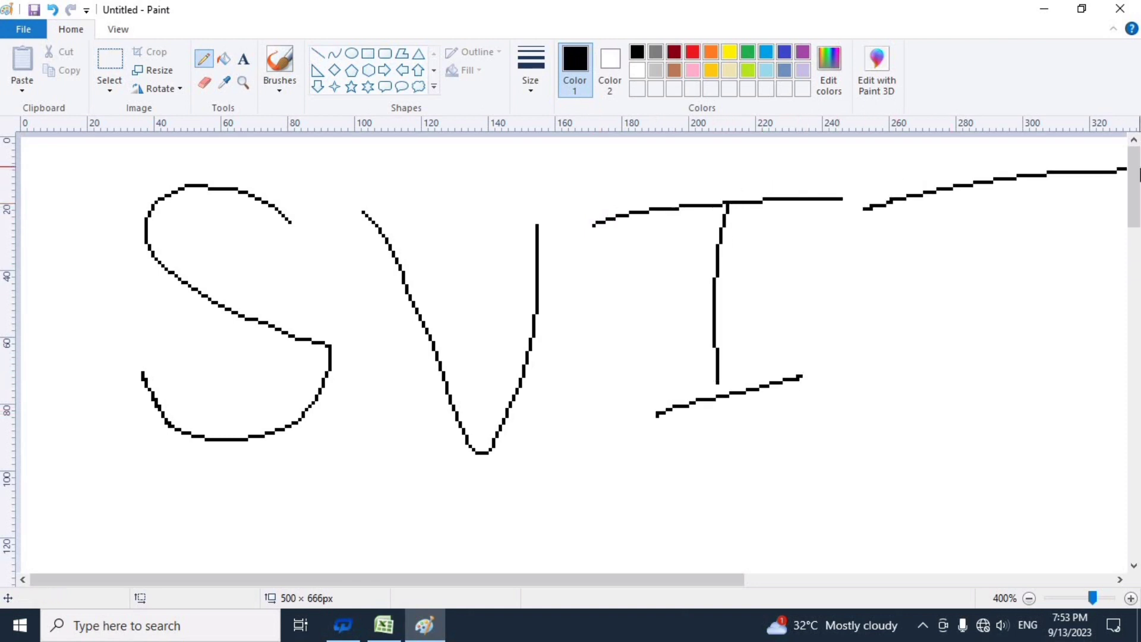
mouse_move(1028, 176)
left_mouse_down()
mouse_move(1025, 443)
mouse_move(82, 166)
left_mouse_up()
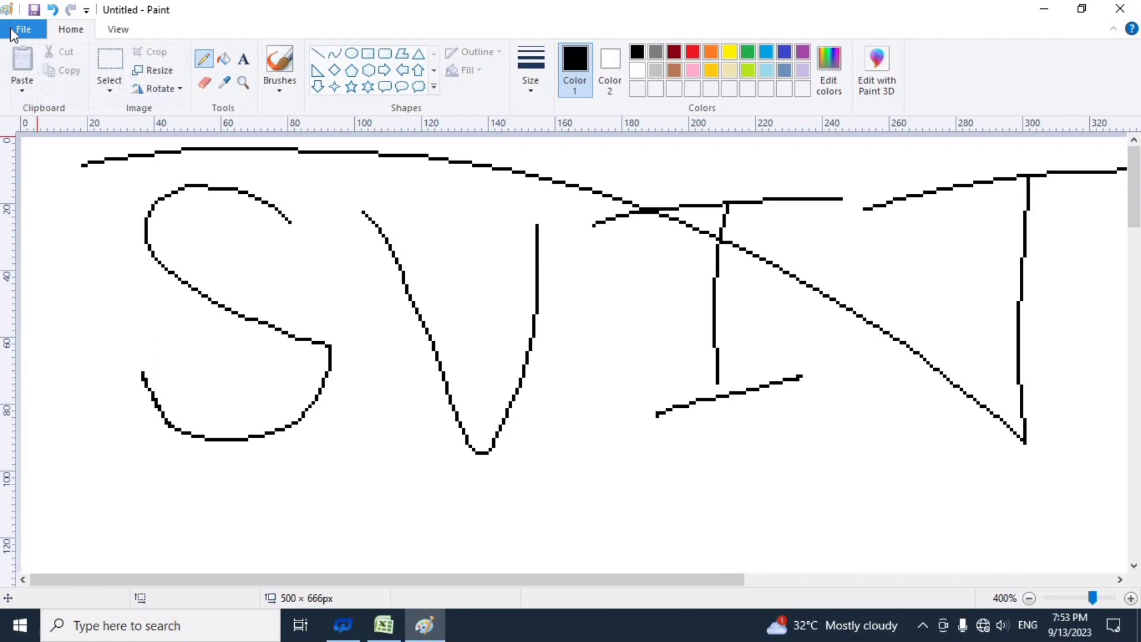
key("ctrl+s")
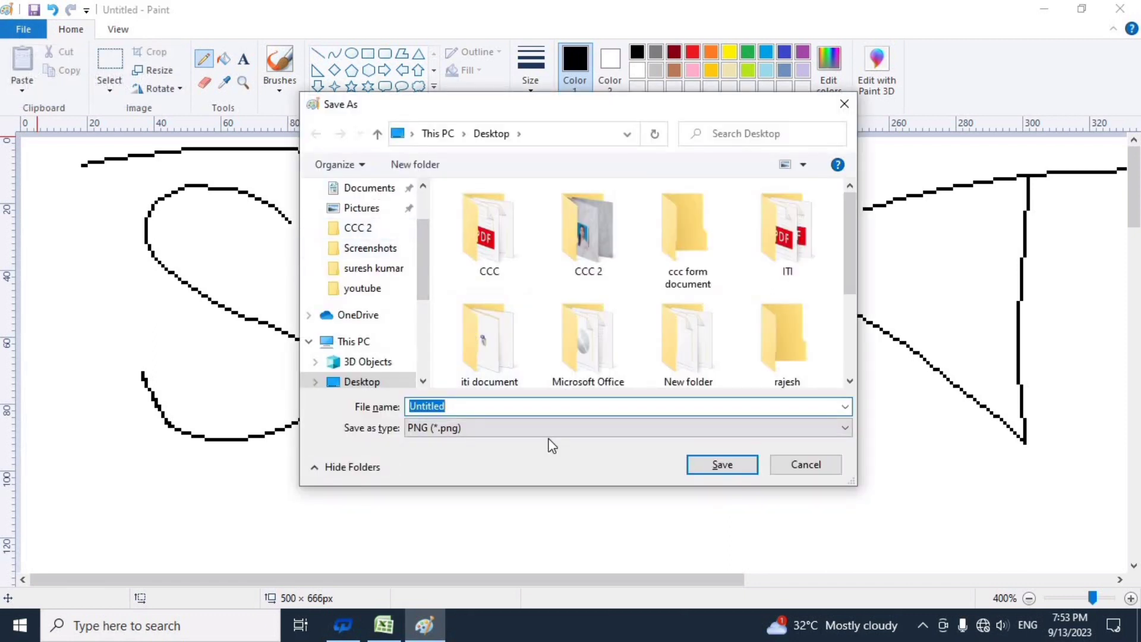
Save the signature drawing on the Desktop as PNG file 'df' and close Paint.
type("df")
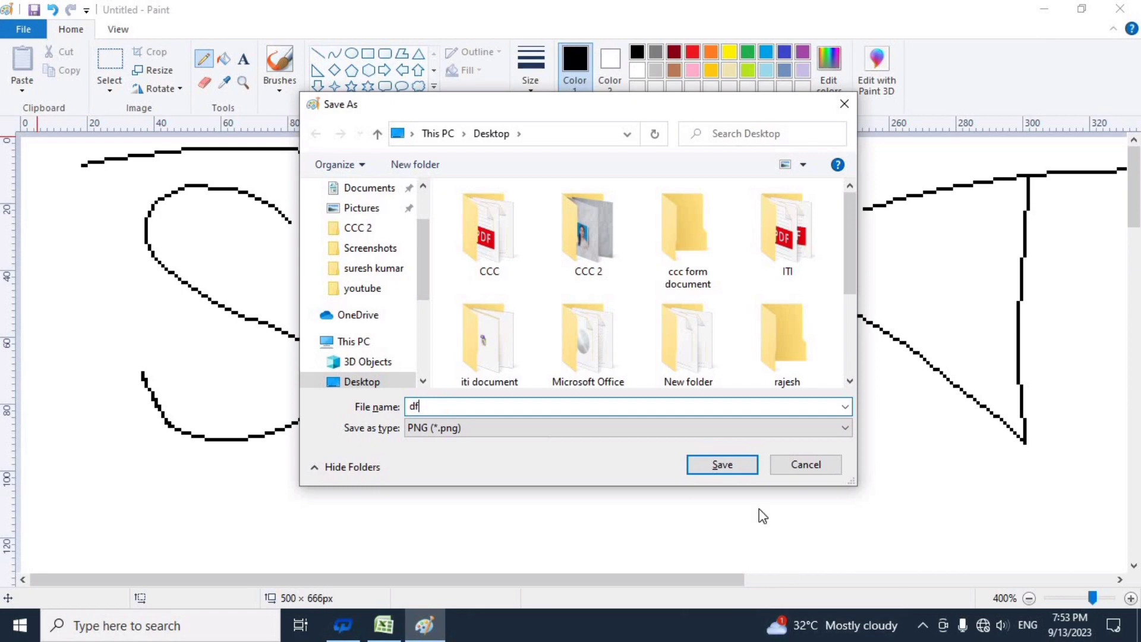
left_click(724, 466)
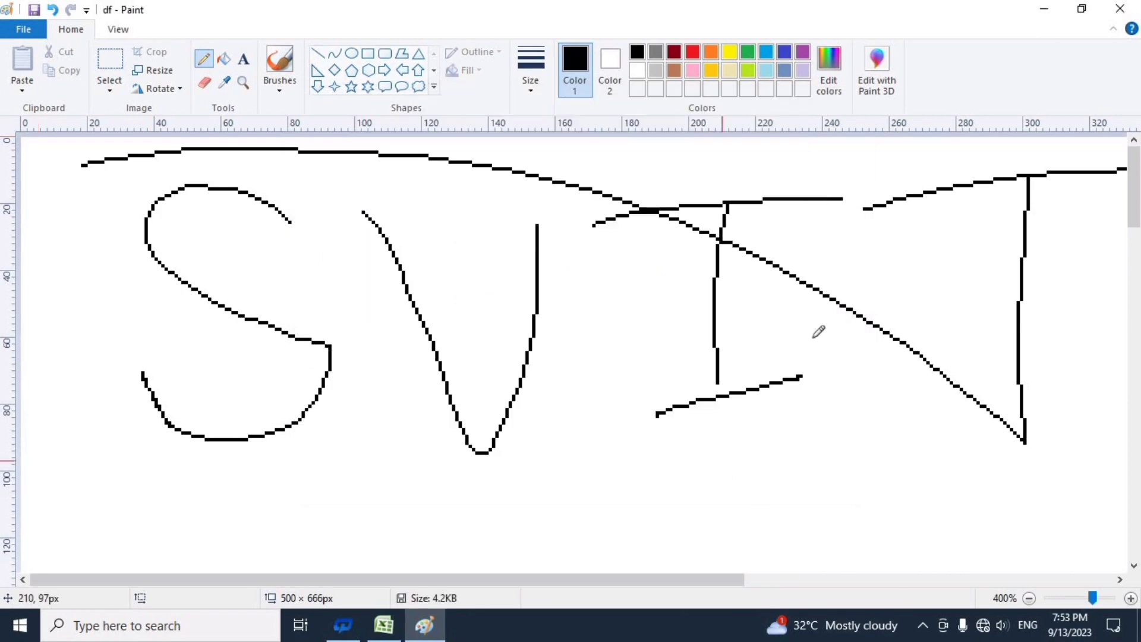
left_click(1127, 8)
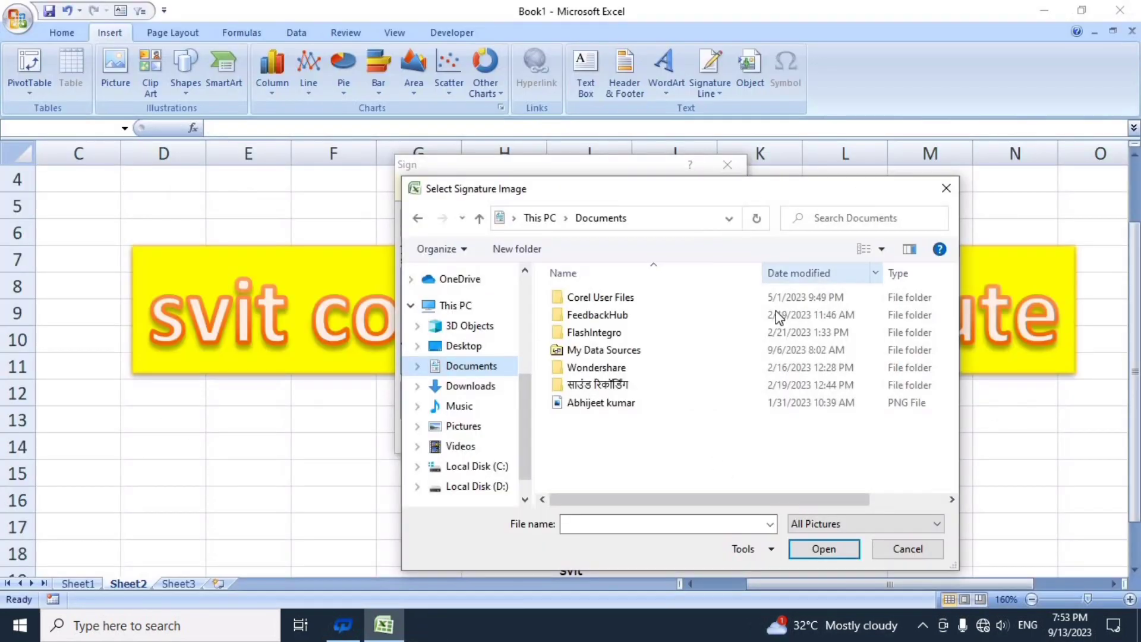
Sign the workbook with the df image from the Desktop and acknowledge the confirmation.
left_click(467, 346)
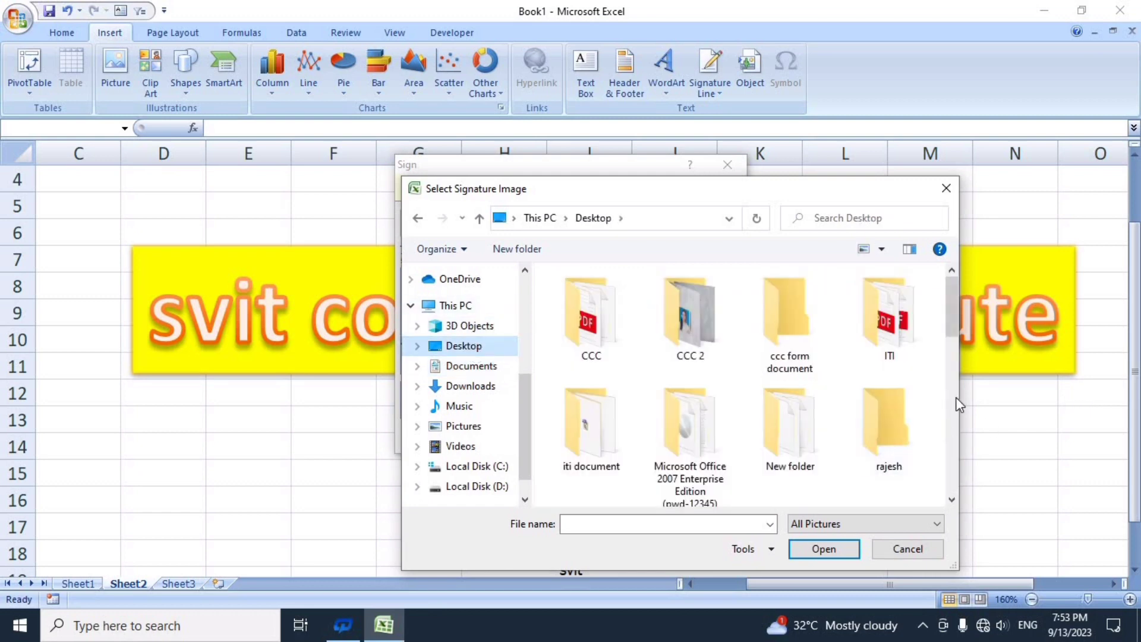
scroll(954, 397, "down", 1)
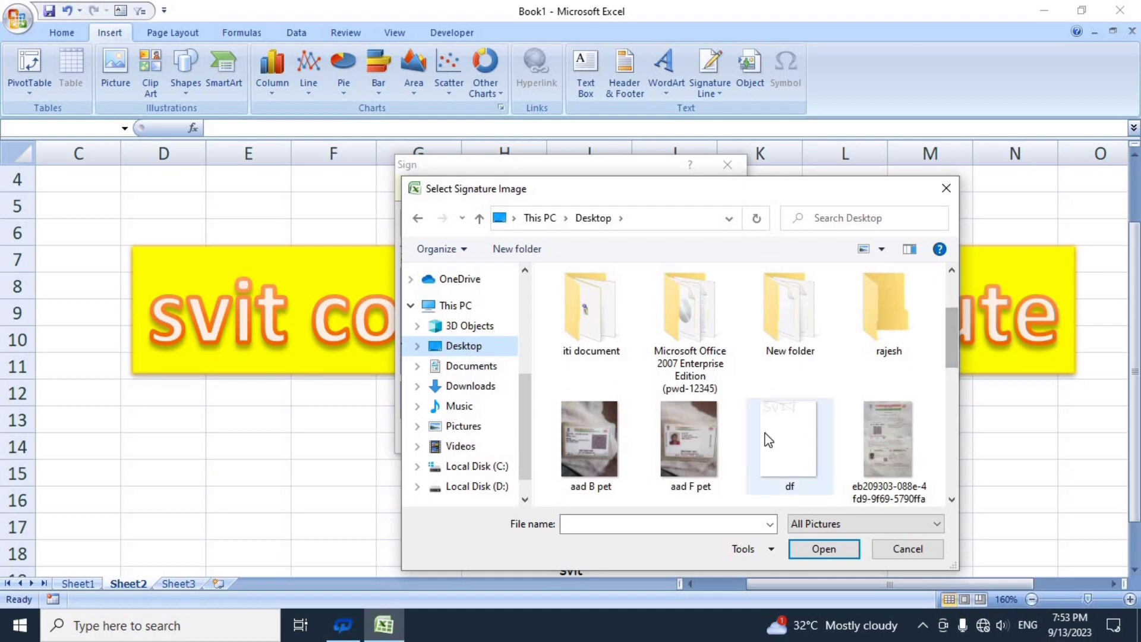
double_click(796, 435)
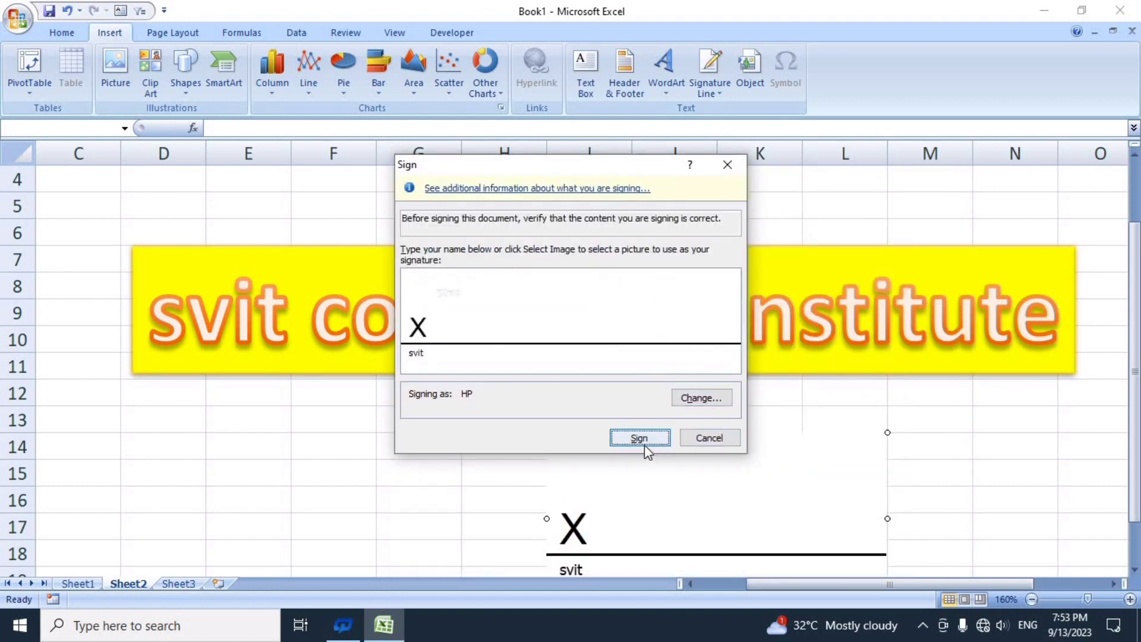
left_click(642, 442)
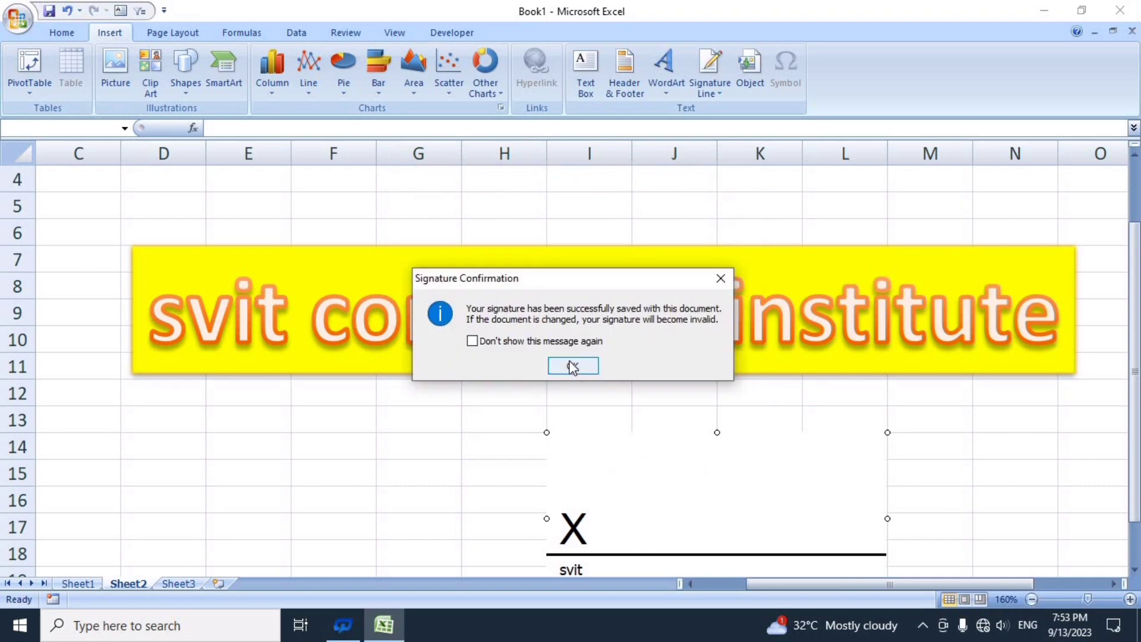
left_click(572, 365)
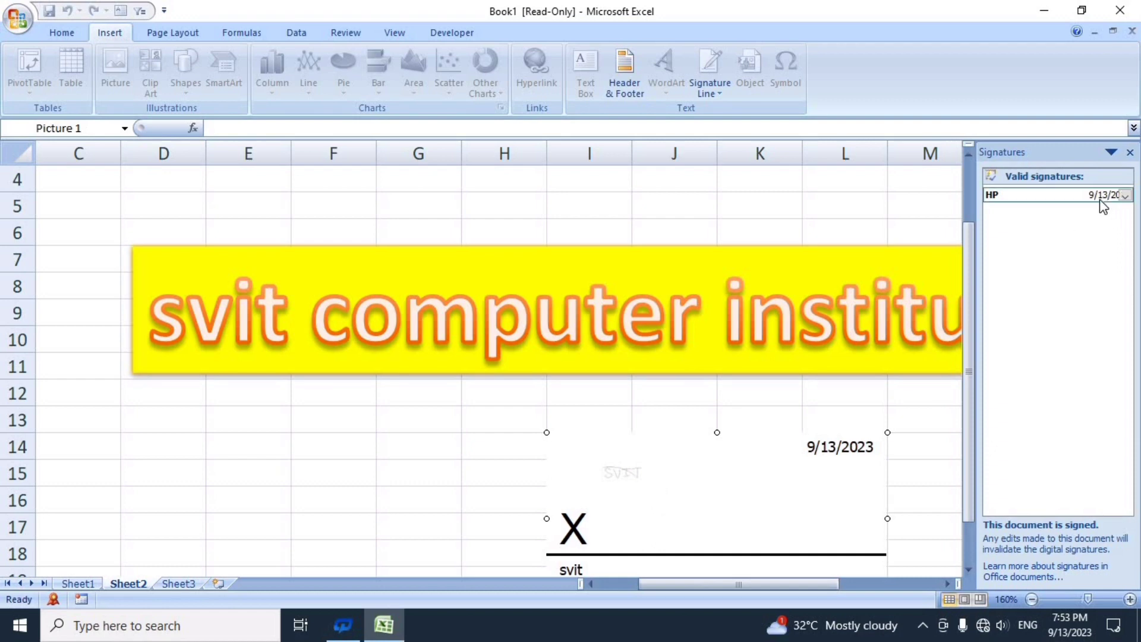
Close the Signatures pane, select H14, then go to Sheet3 and select cells M6 and K6.
left_click(1130, 152)
left_click(232, 491)
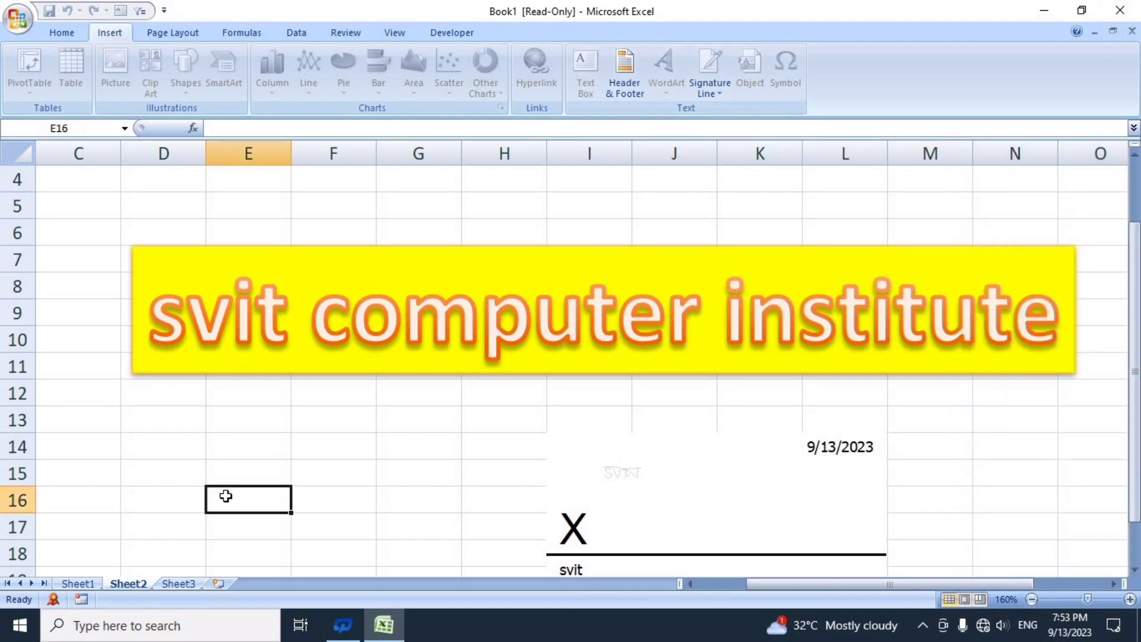
left_click(490, 452)
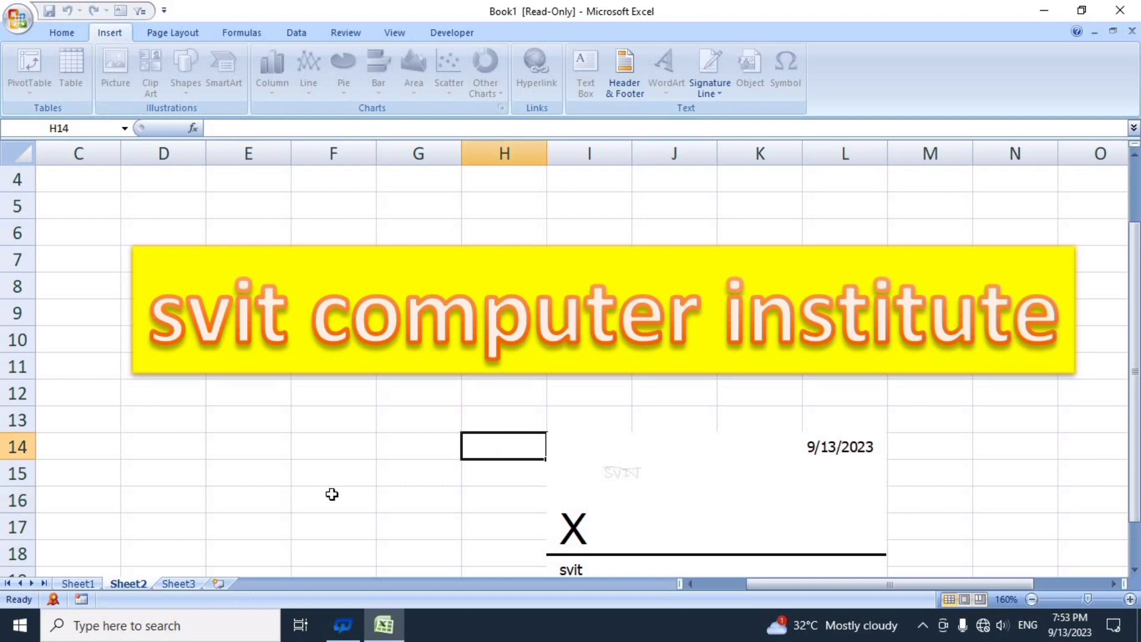
left_click(182, 582)
left_click(702, 253)
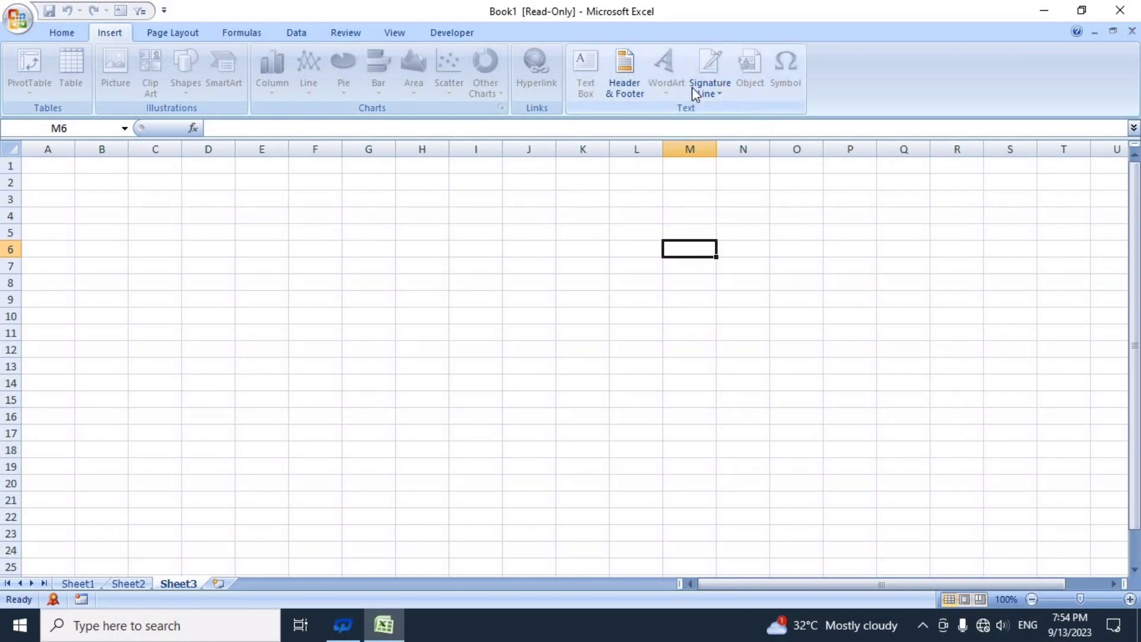
left_click(579, 253)
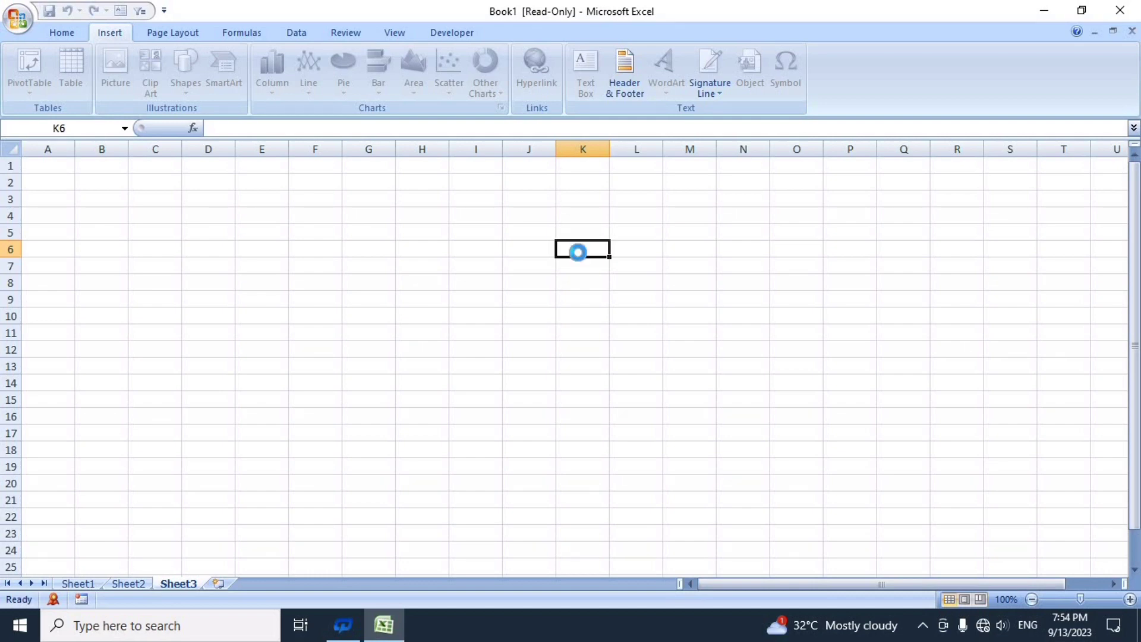
left_click(750, 73)
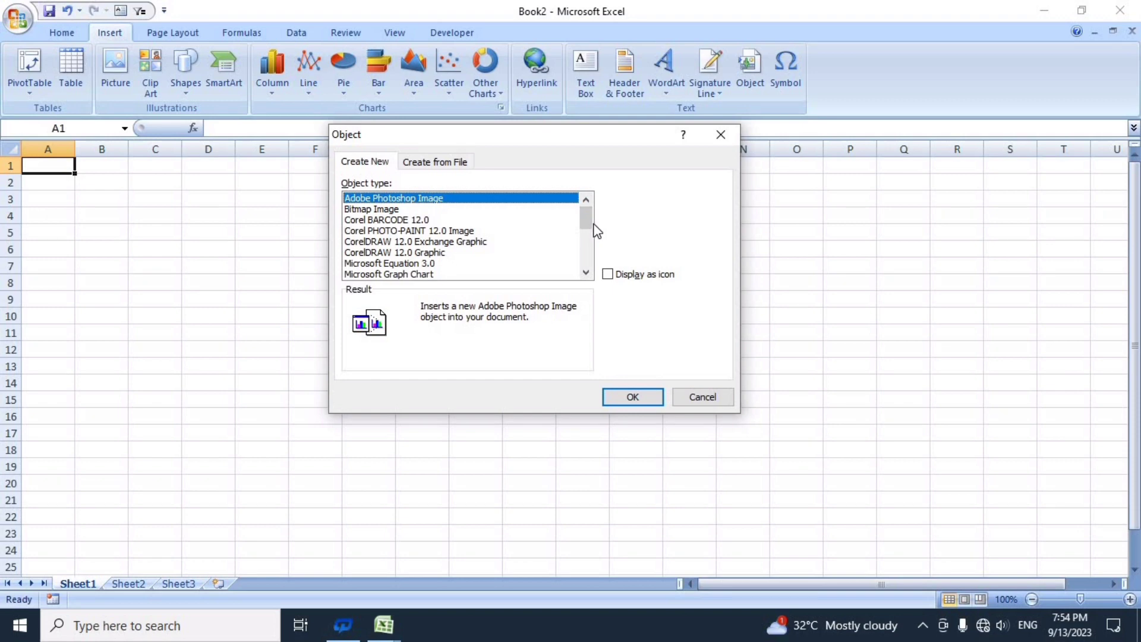
Embed a Microsoft Office PowerPoint Slide object on Book2's Sheet1, then exit in-place editing.
left_click_drag(592, 227, 592, 244)
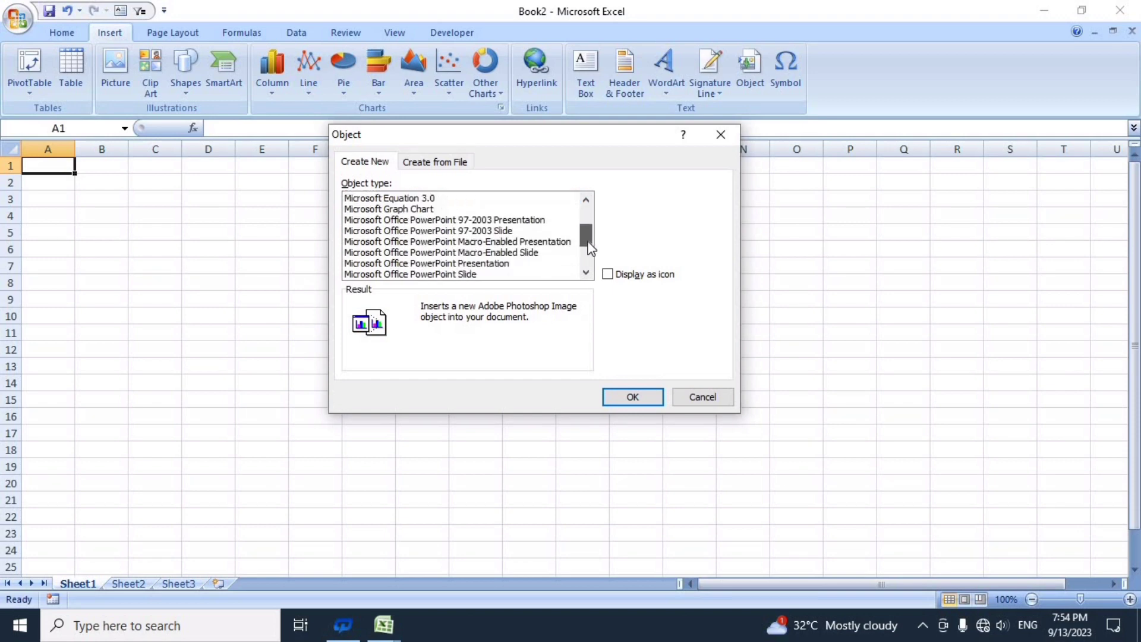
left_click(471, 263)
left_click(459, 274)
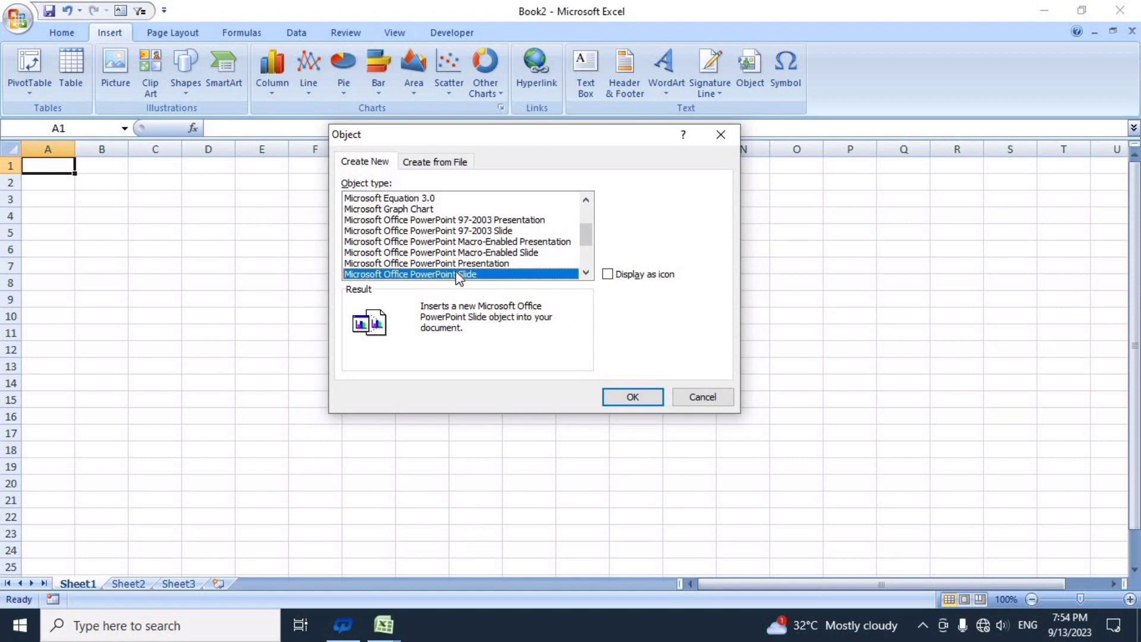
left_click(620, 394)
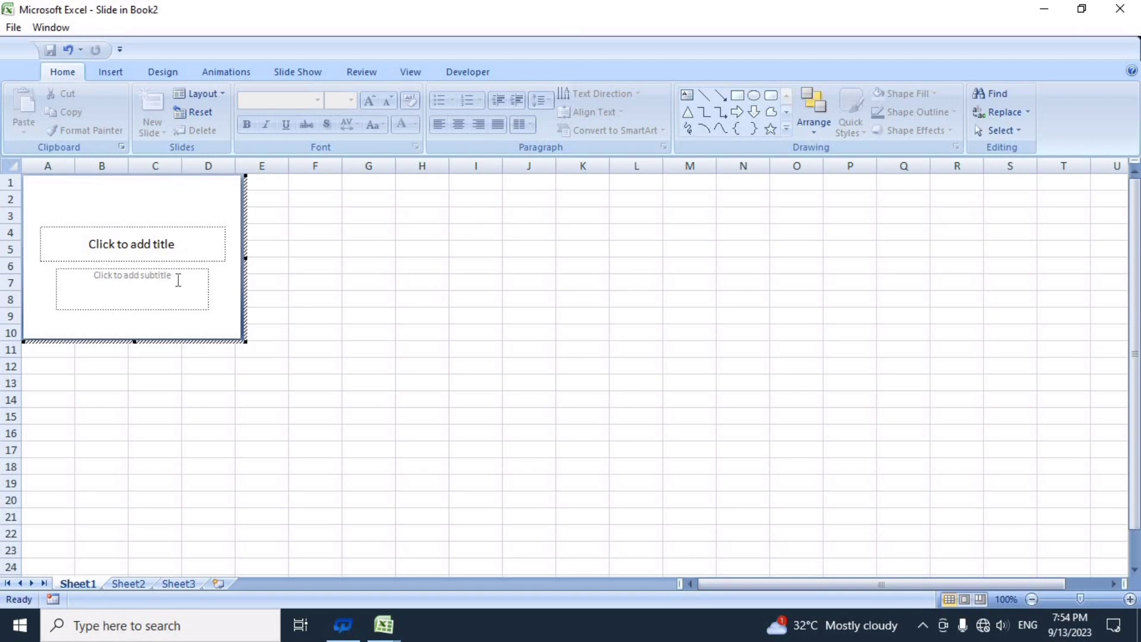
left_click(27, 262)
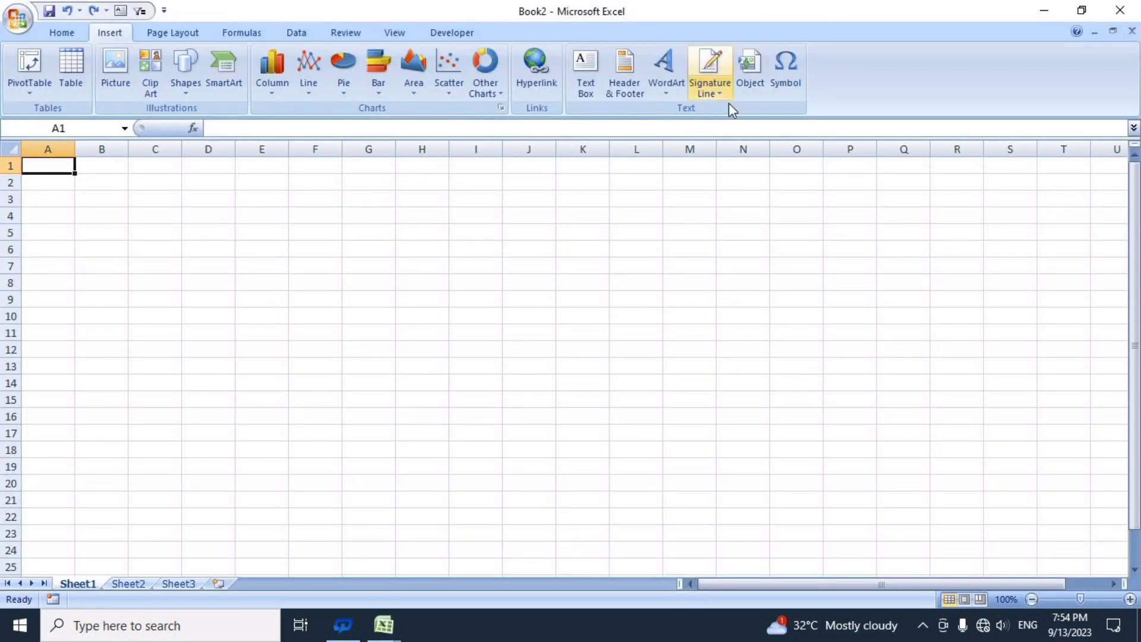
Insert the Arial symbol Ĉ from the Latin Extended-A subset into cell A1.
left_click(788, 75)
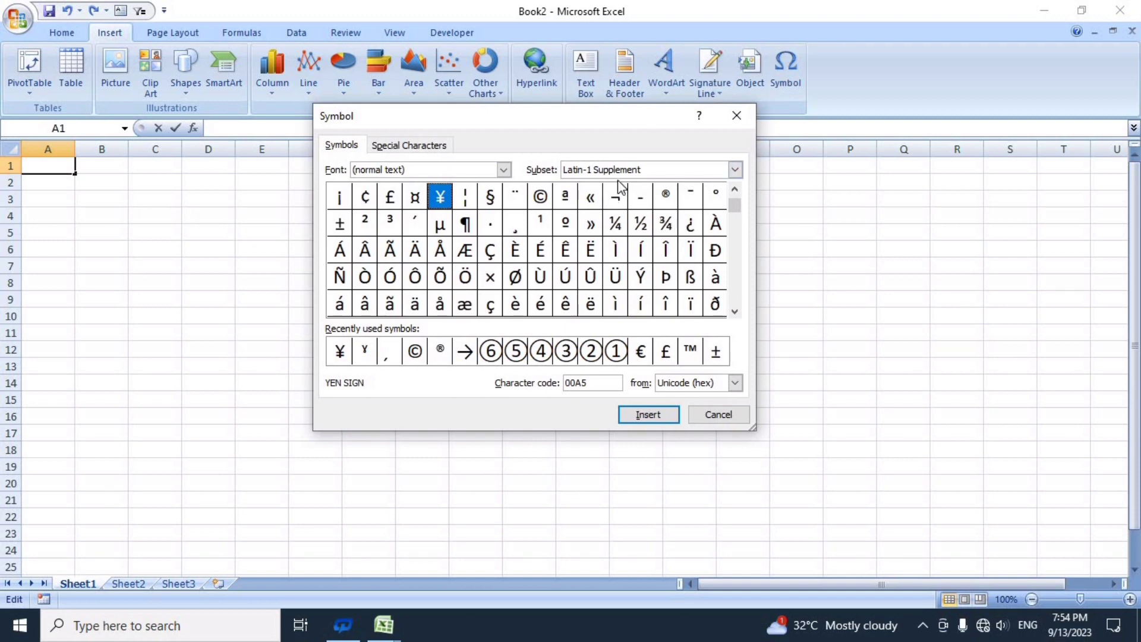
left_click(505, 171)
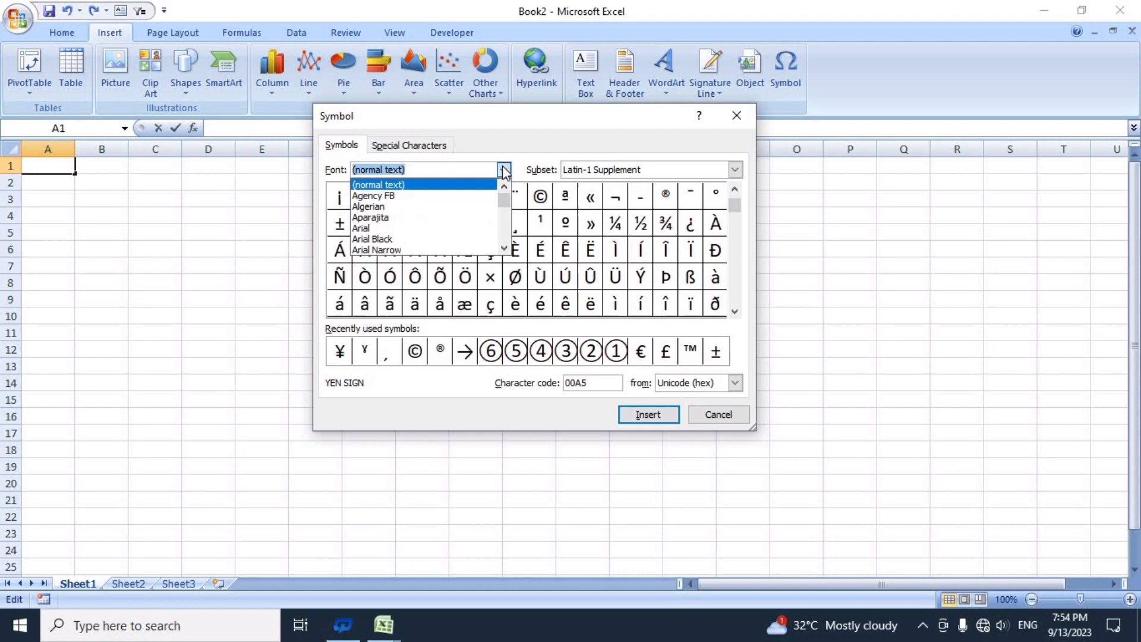
left_click(417, 229)
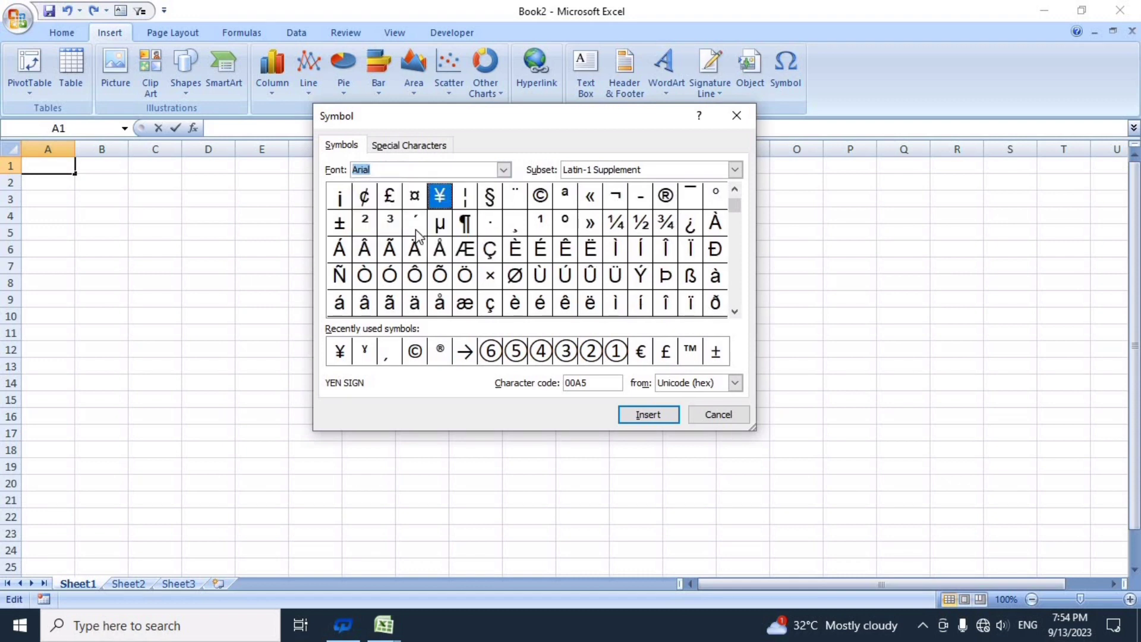
left_click(505, 171)
left_click(568, 168)
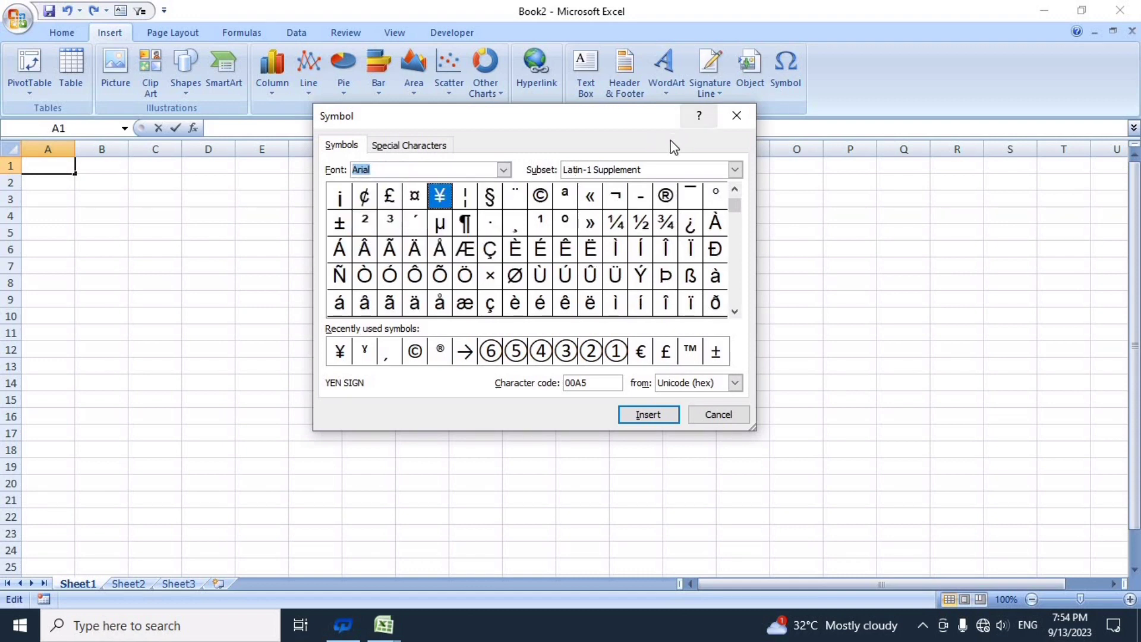
left_click(651, 166)
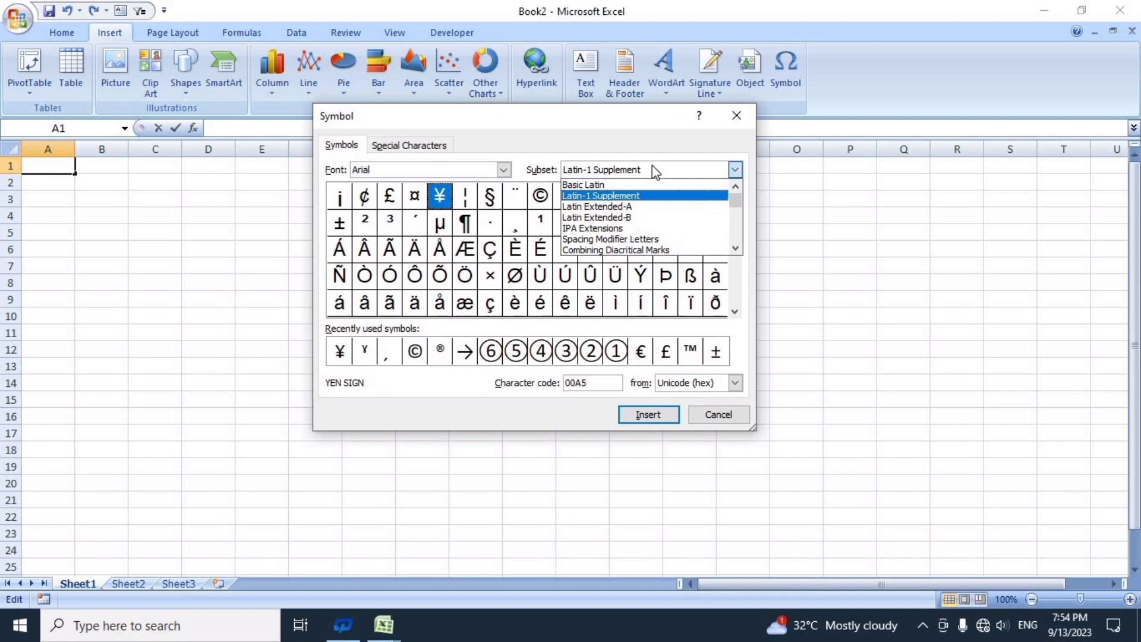
left_click(586, 245)
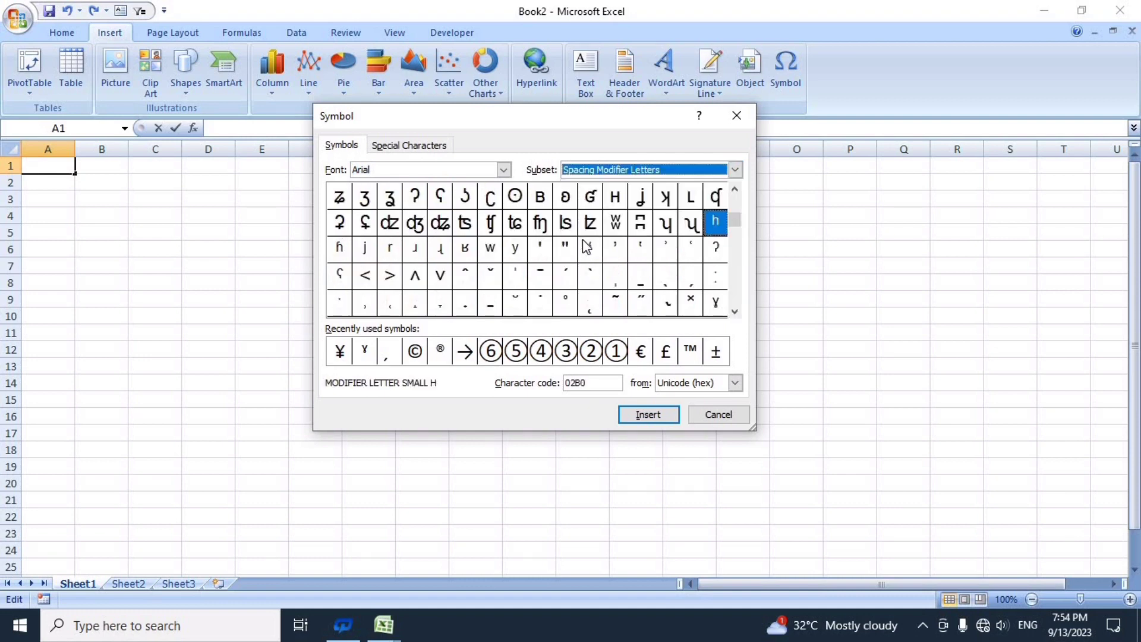
left_click(615, 170)
left_click(595, 208)
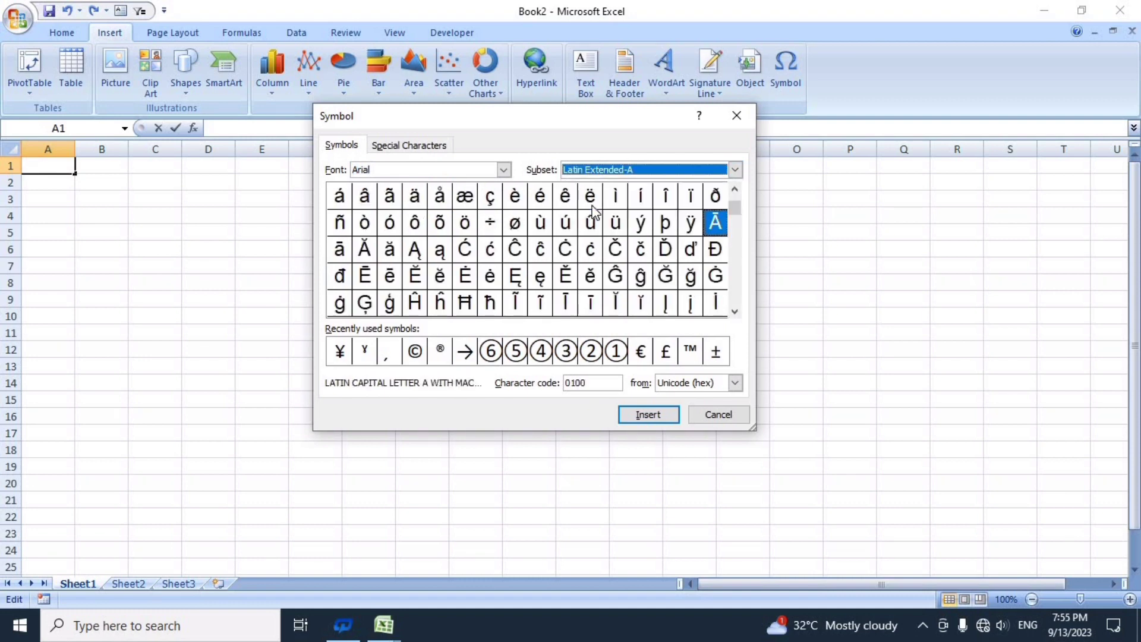
left_click(516, 248)
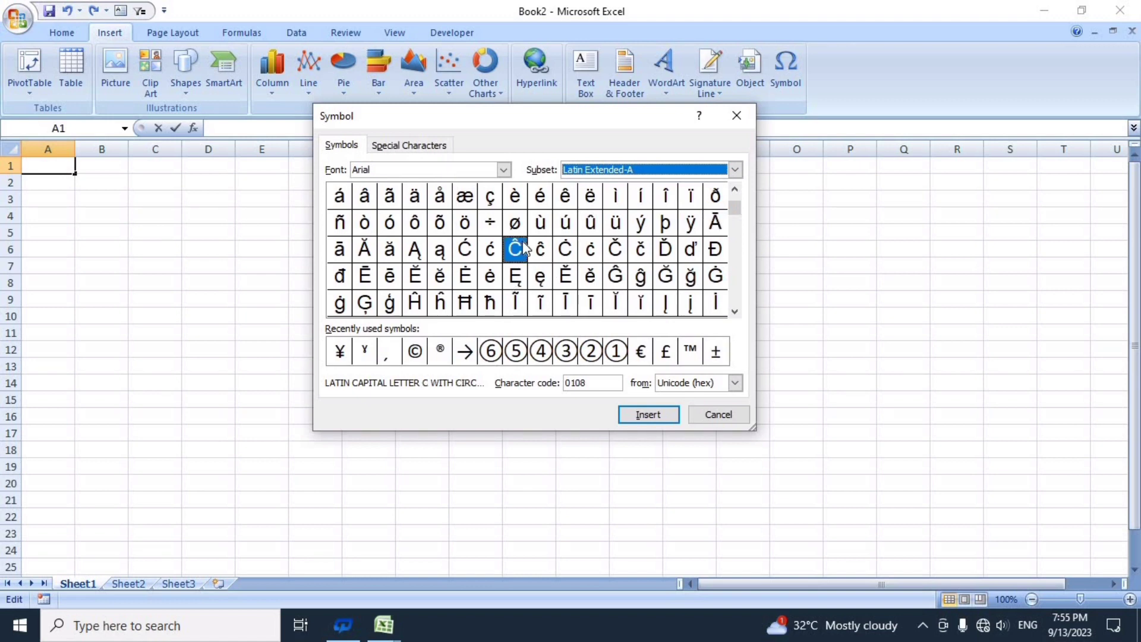
left_click(642, 415)
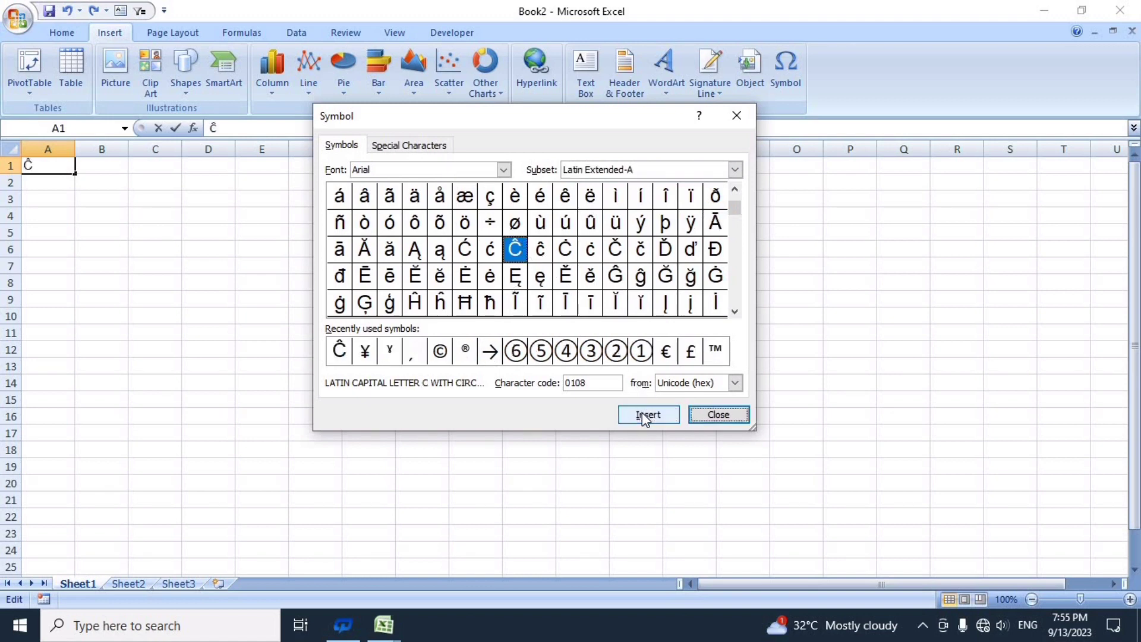
left_click(723, 416)
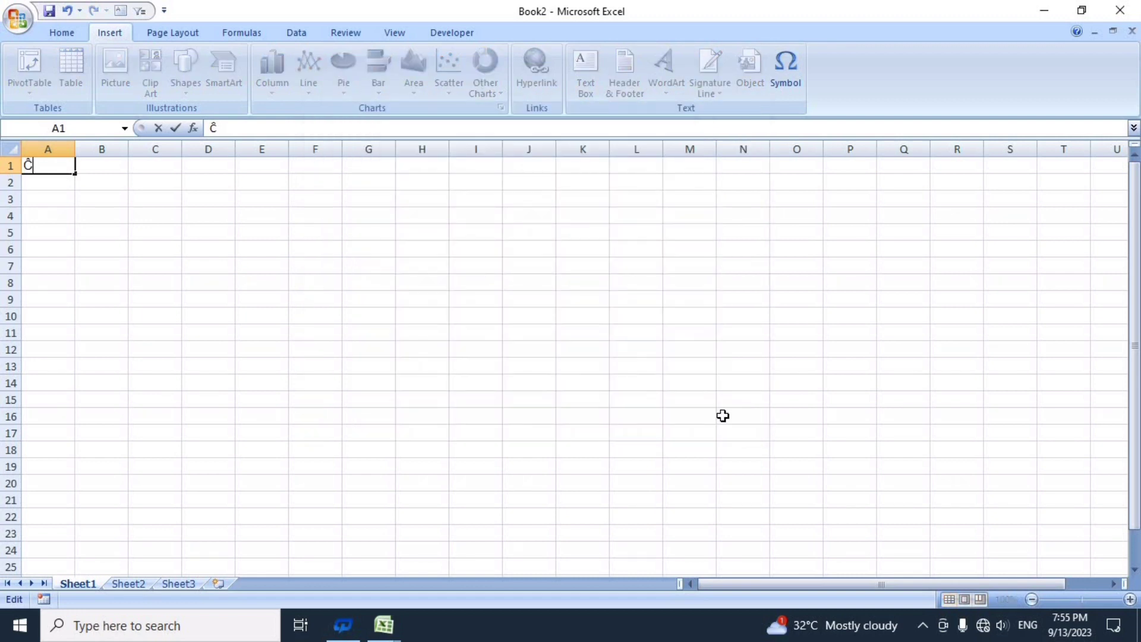